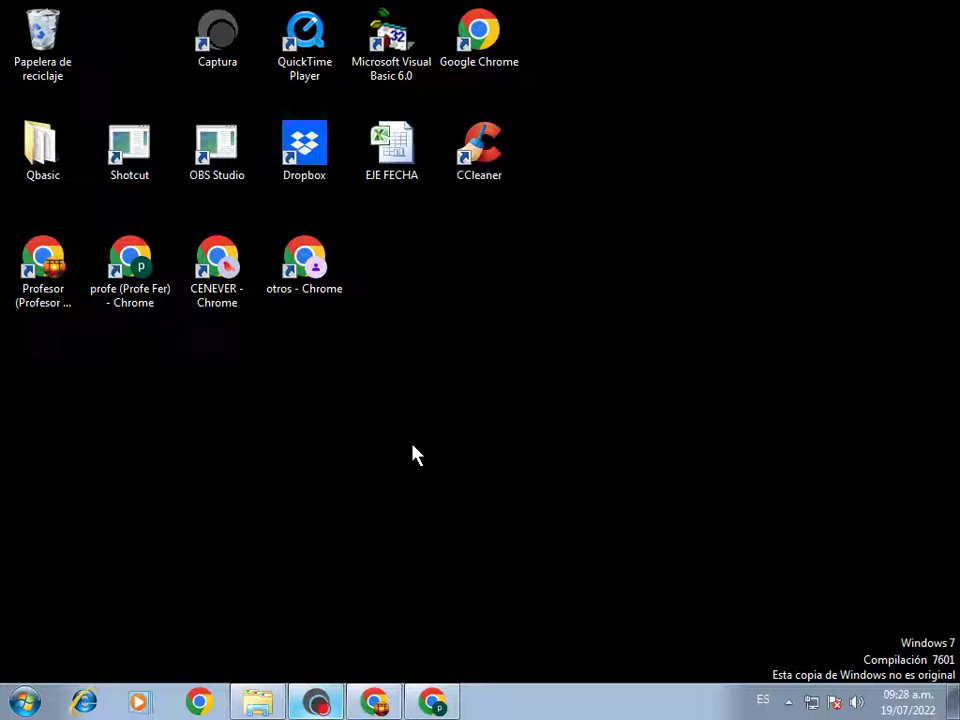
# Launch Microsoft Access 2010 from the Start menu's Microsoft Office program folder
pyautogui.click(27, 704)
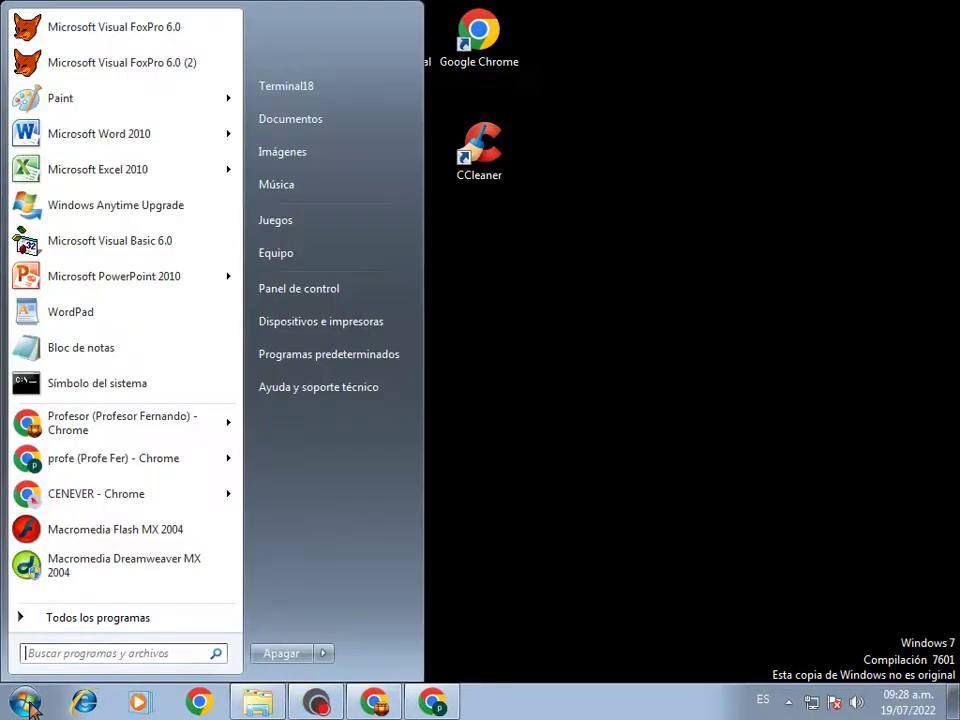
pyautogui.click(113, 630)
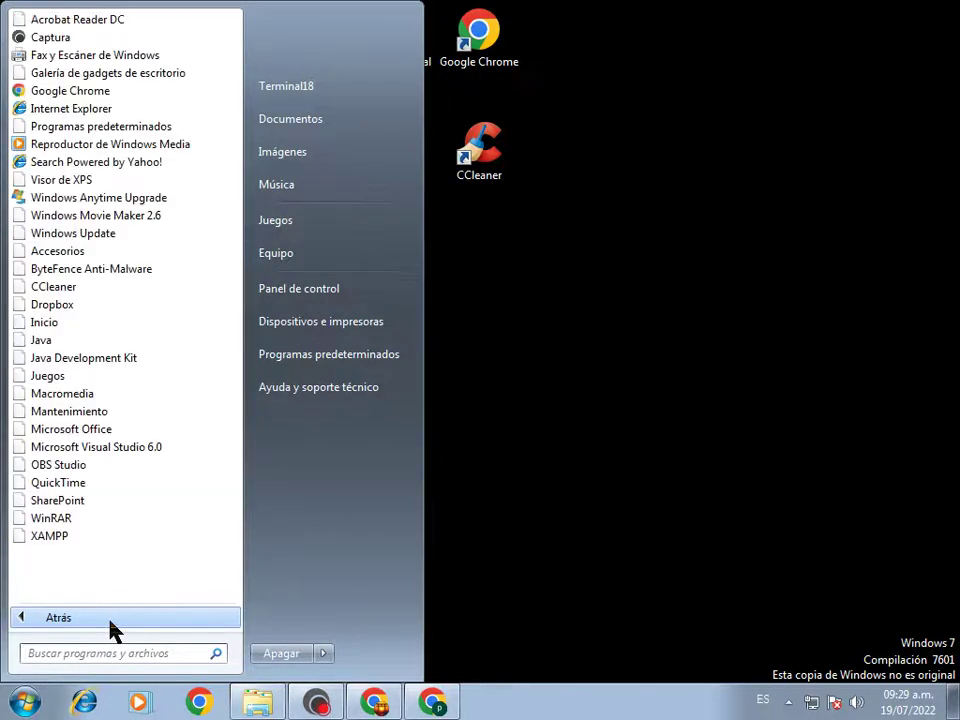
pyautogui.click(131, 429)
pyautogui.click(140, 412)
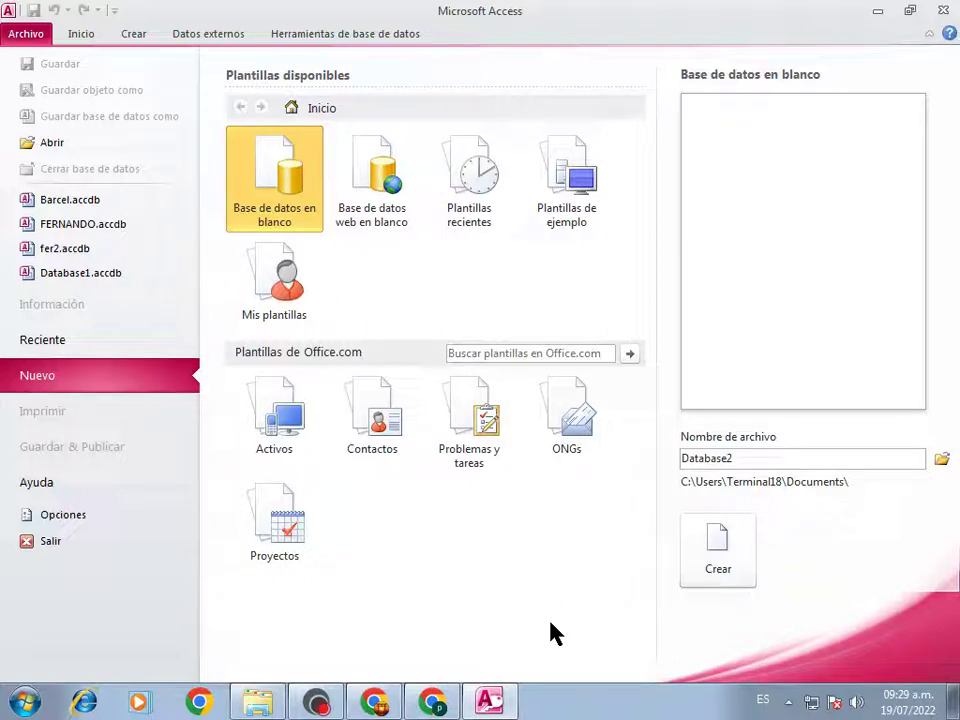
# Replace the default Database2 name with 'Pepsi Fer' and create the blank database
pyautogui.doubleClick(767, 456)
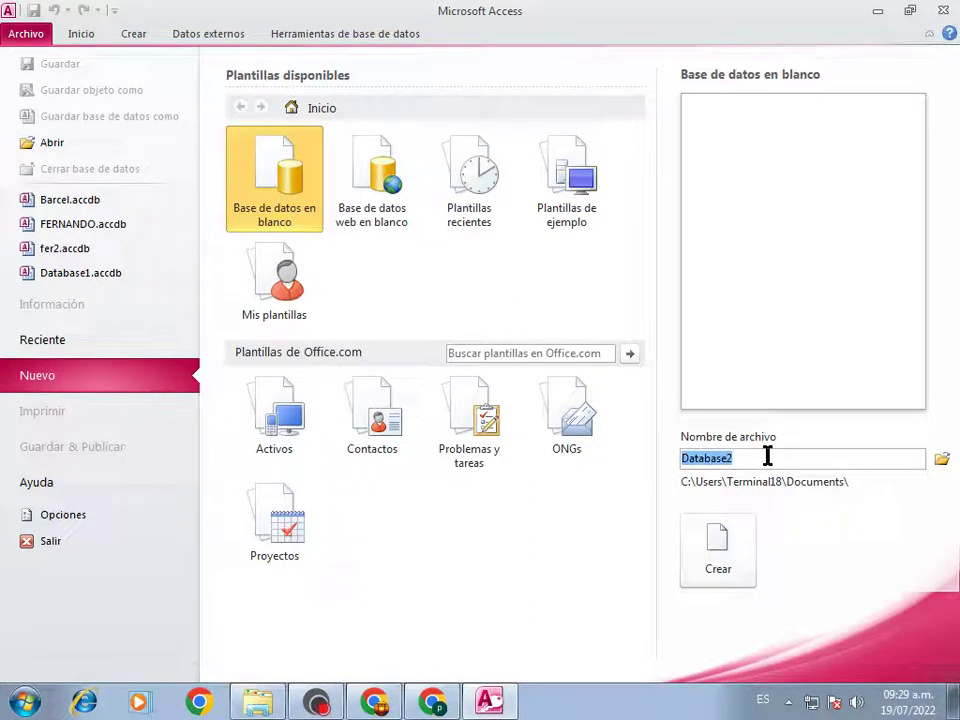
pyautogui.write('Peps')
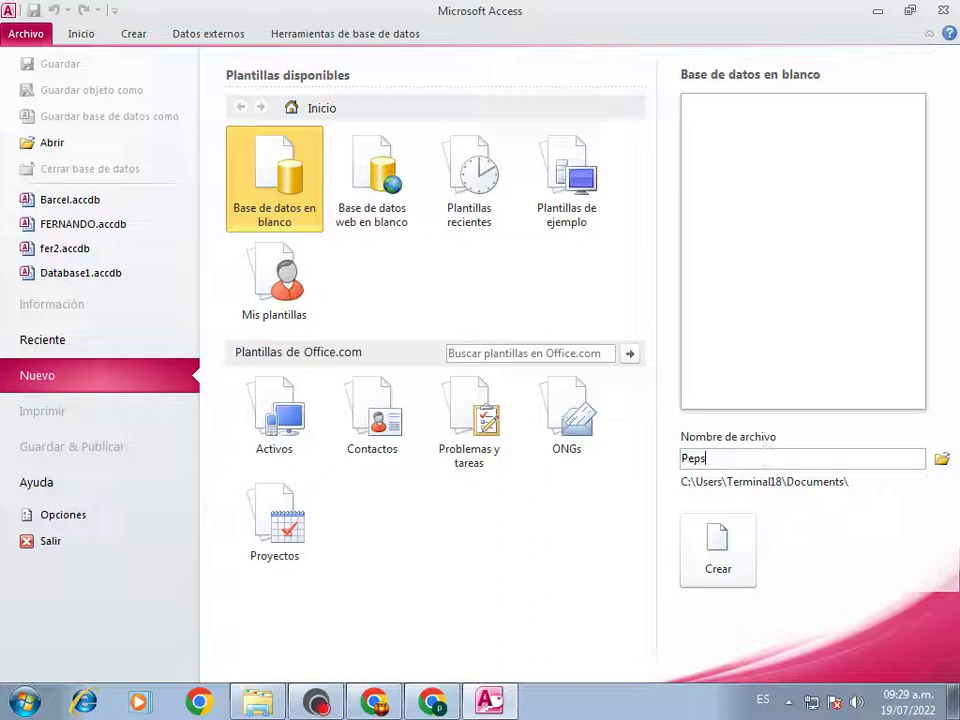
pyautogui.write('i Fer')
pyautogui.click(718, 568)
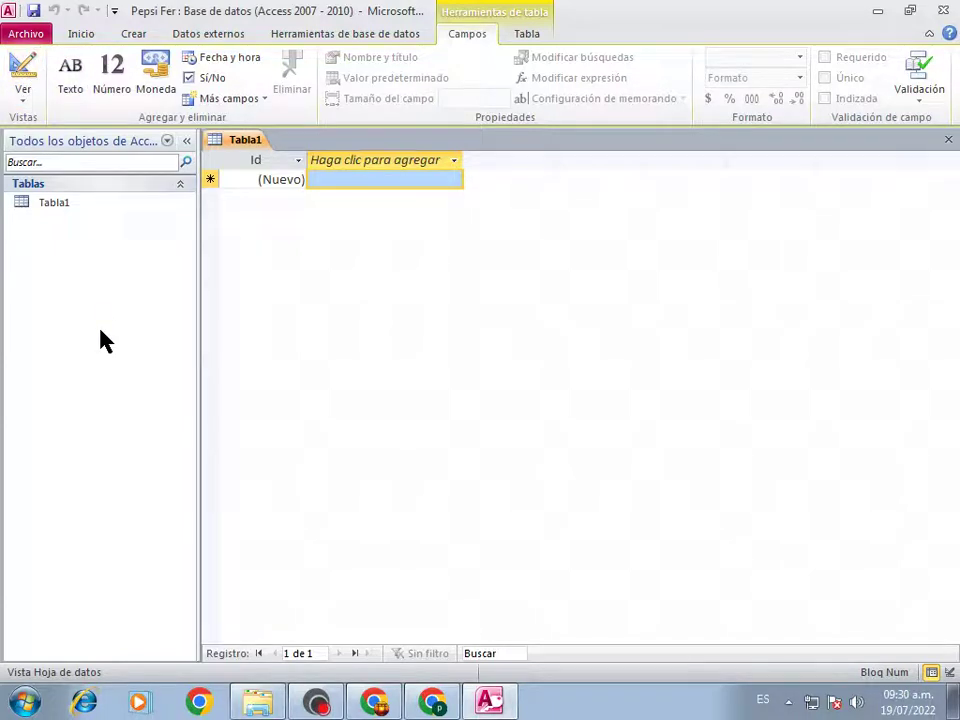
# Start a new table, Tabla2, with Table Design from the Create ribbon
pyautogui.click(133, 36)
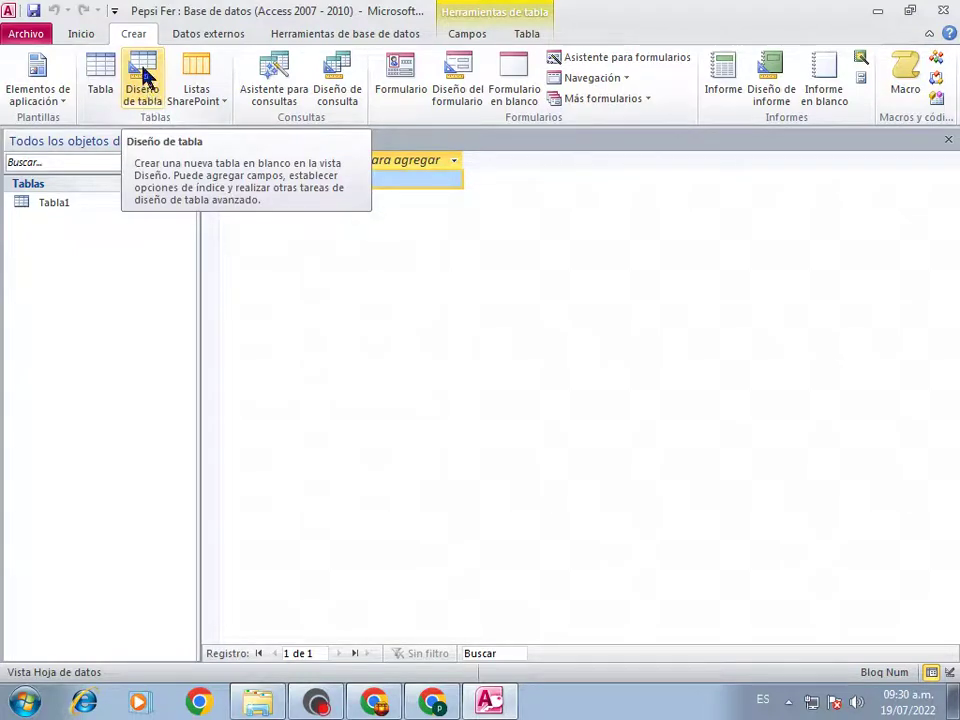
pyautogui.click(145, 78)
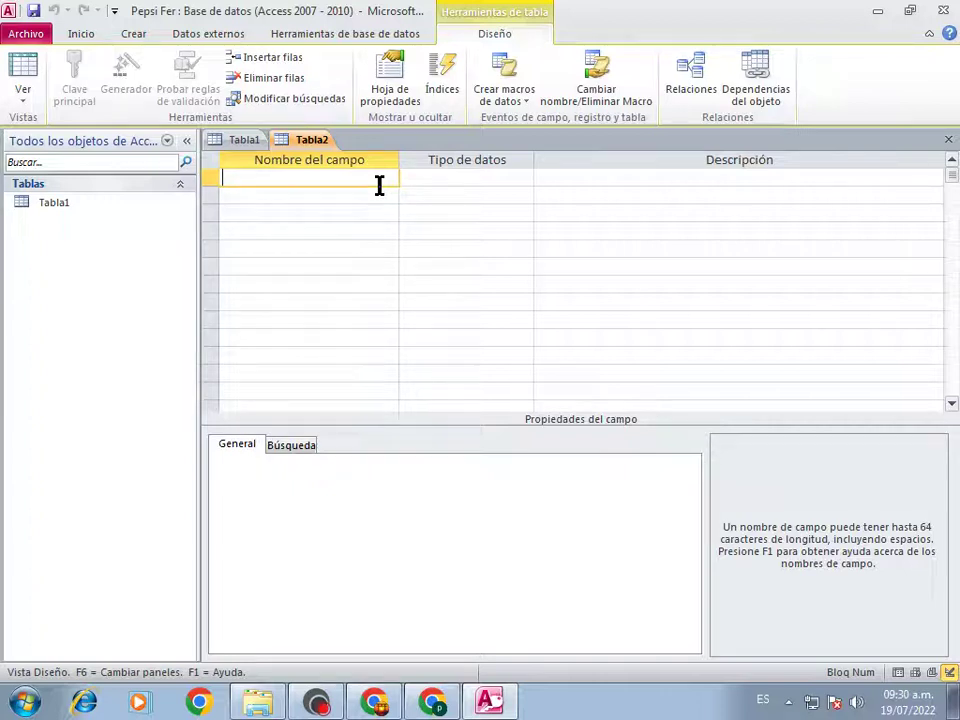
# Add a field named credencial with data type Número
pyautogui.write('credencial')
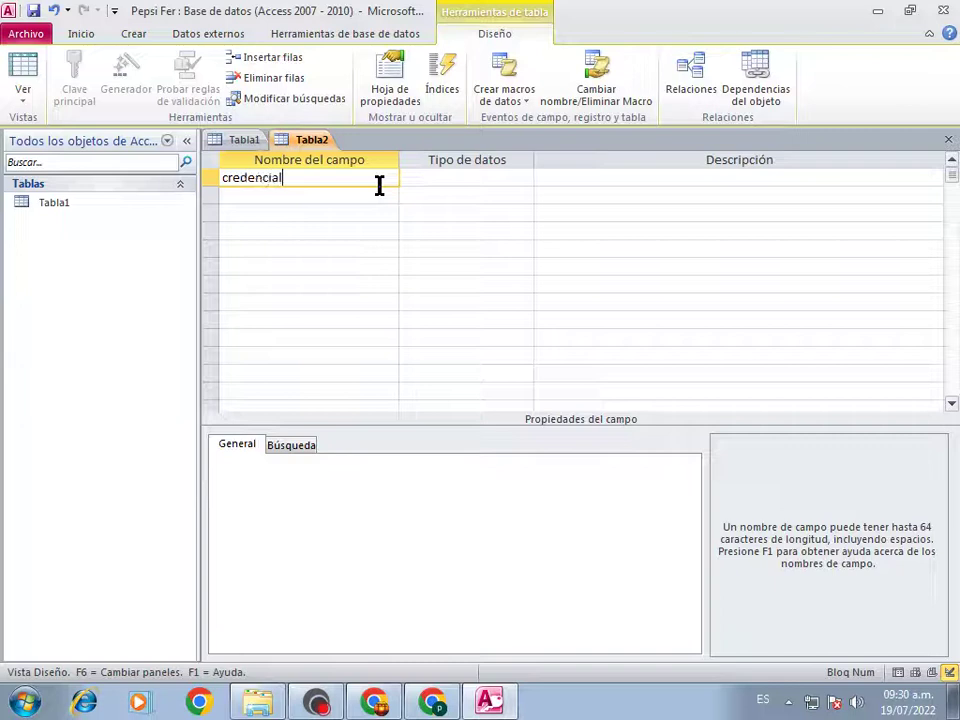
pyautogui.press('Tab')
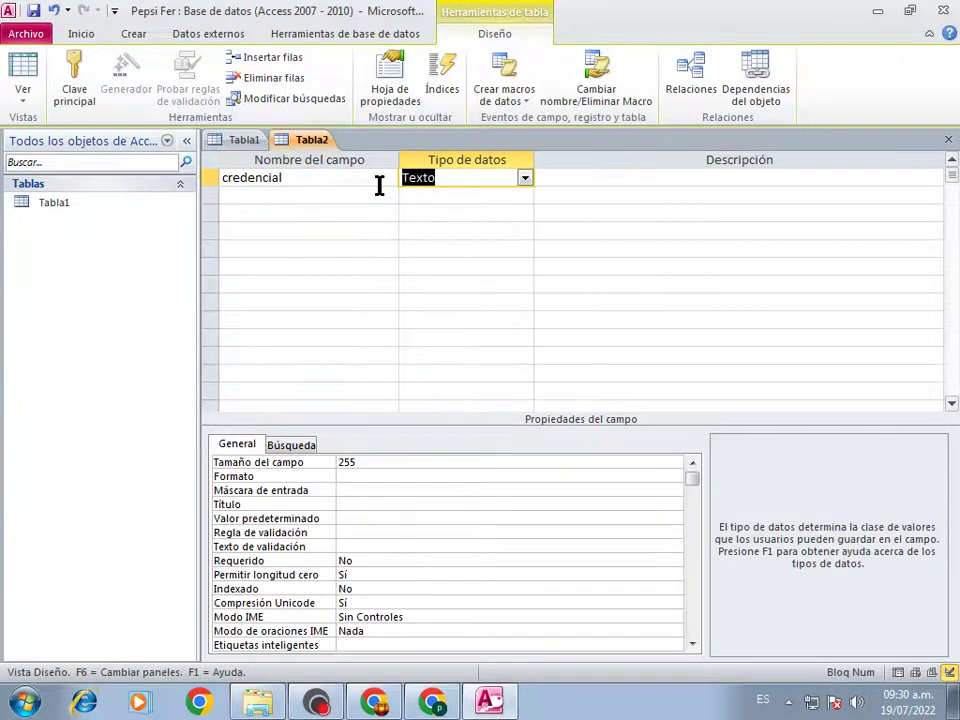
pyautogui.click(526, 181)
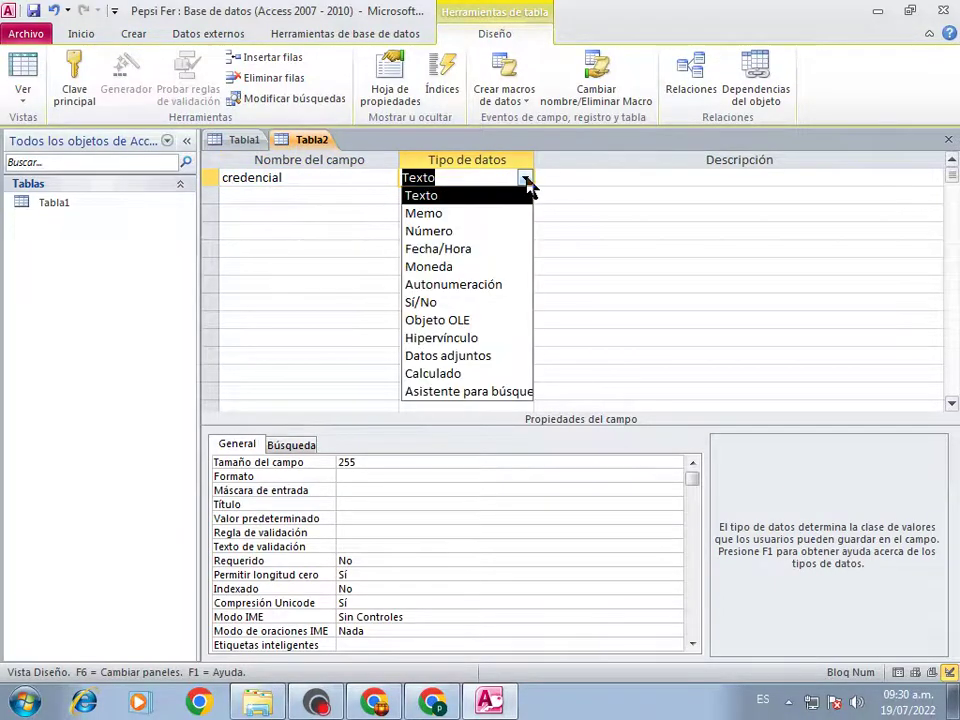
pyautogui.click(429, 236)
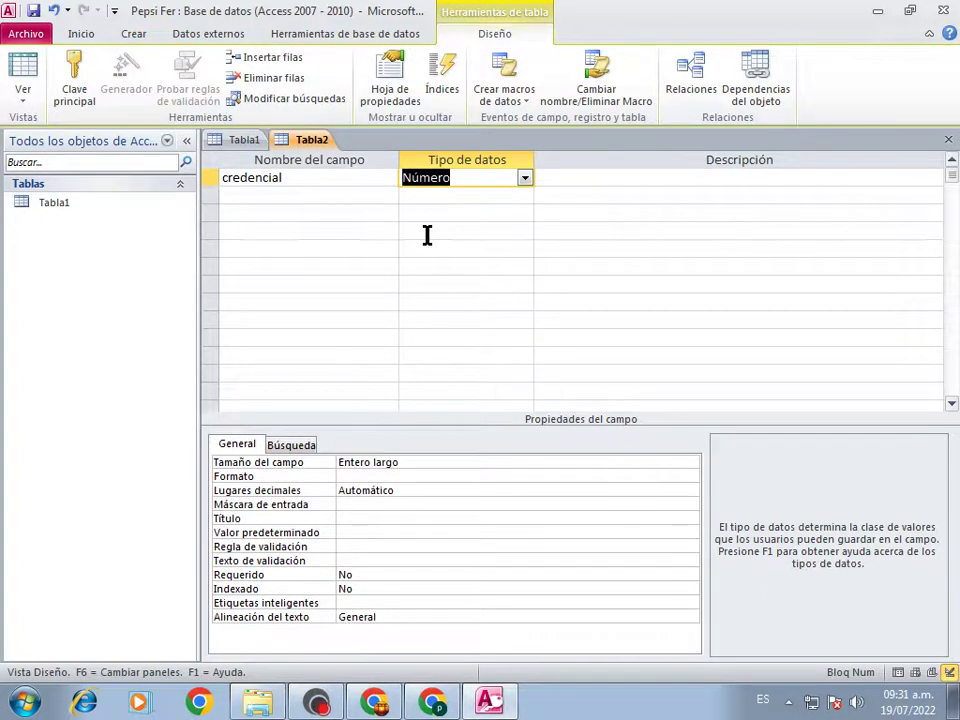
# Add an alumno field of type Texto with field size 25
pyautogui.click(249, 195)
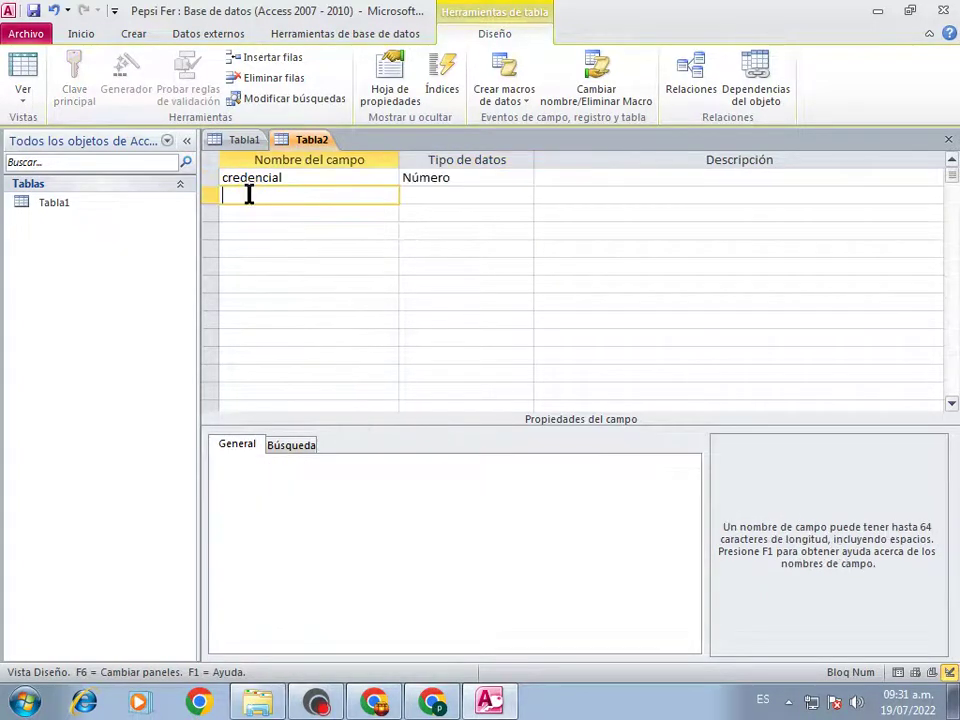
pyautogui.write('alumno')
pyautogui.click(465, 195)
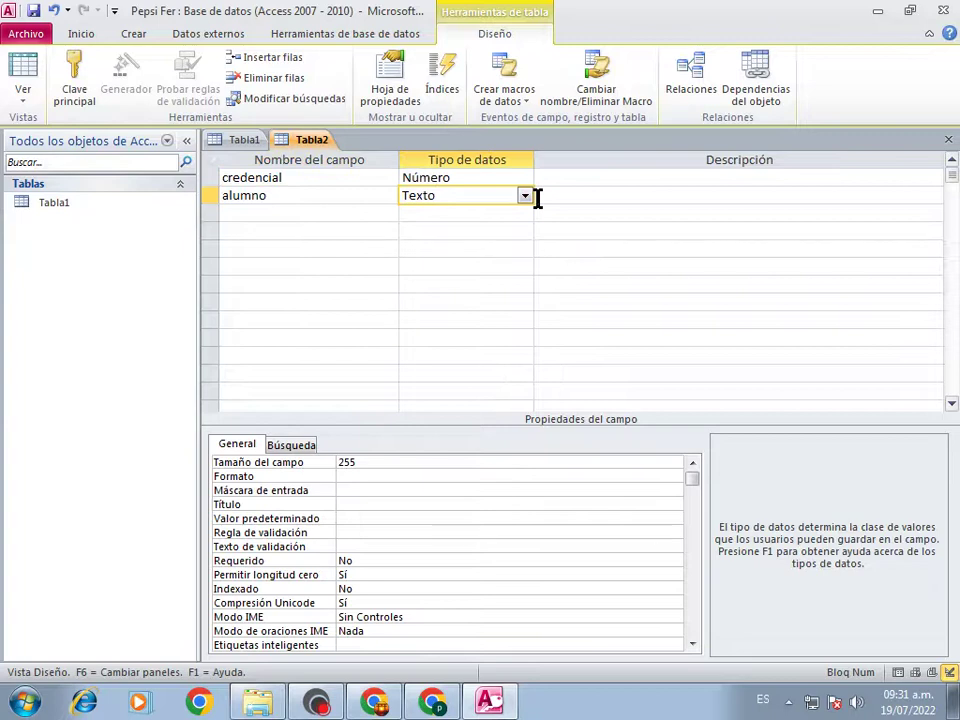
pyautogui.click(376, 463)
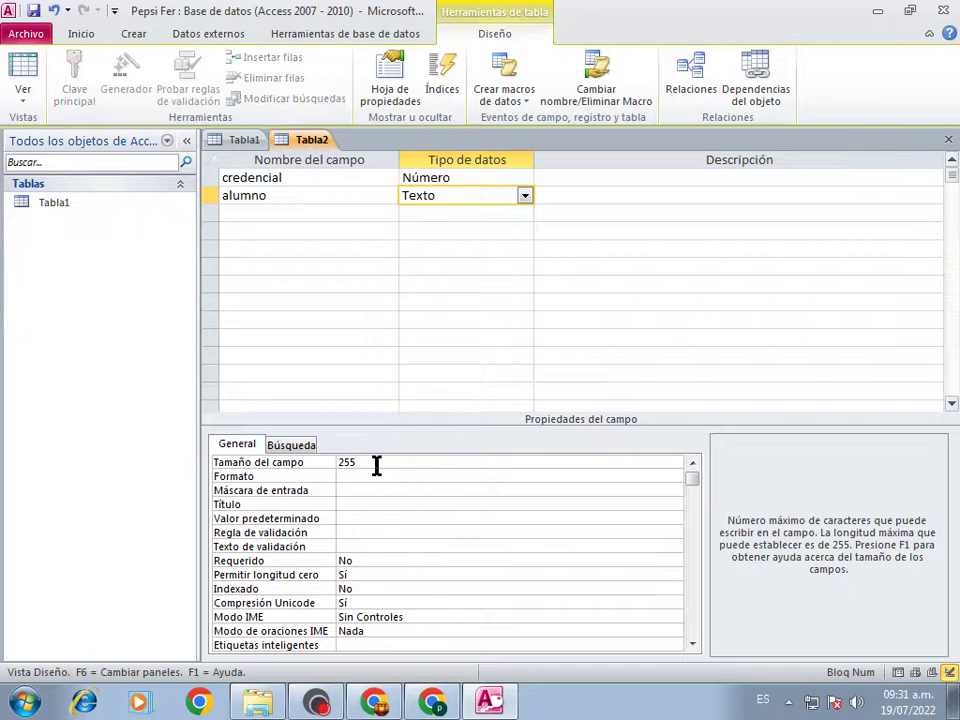
pyautogui.press('BackSpace')
# Add a carrera field of type Texto with field size 20
pyautogui.click(280, 211)
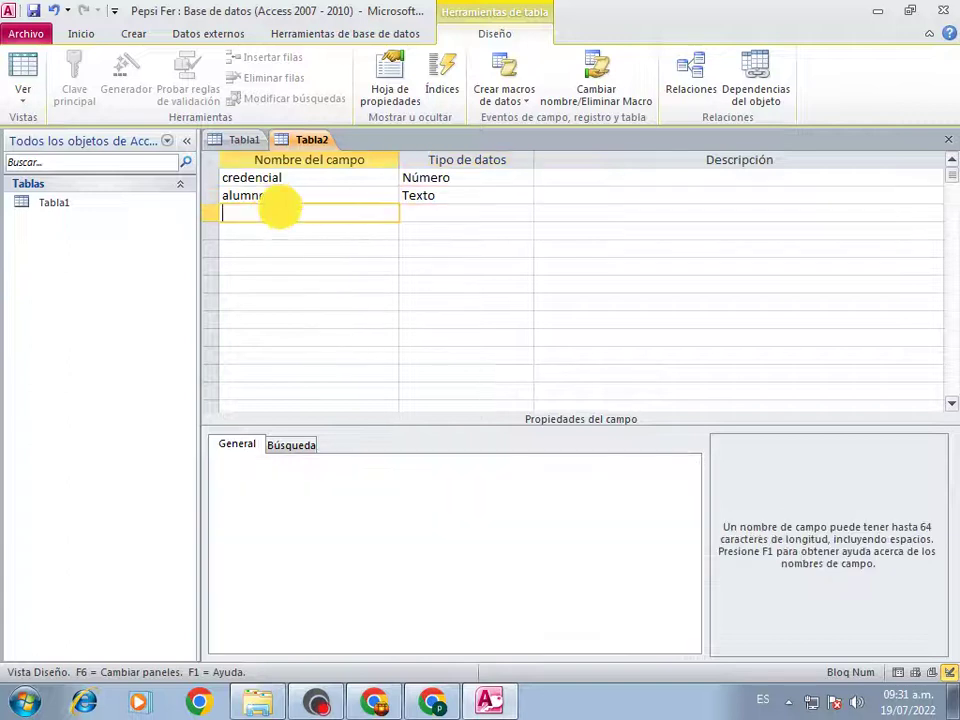
pyautogui.write('carre')
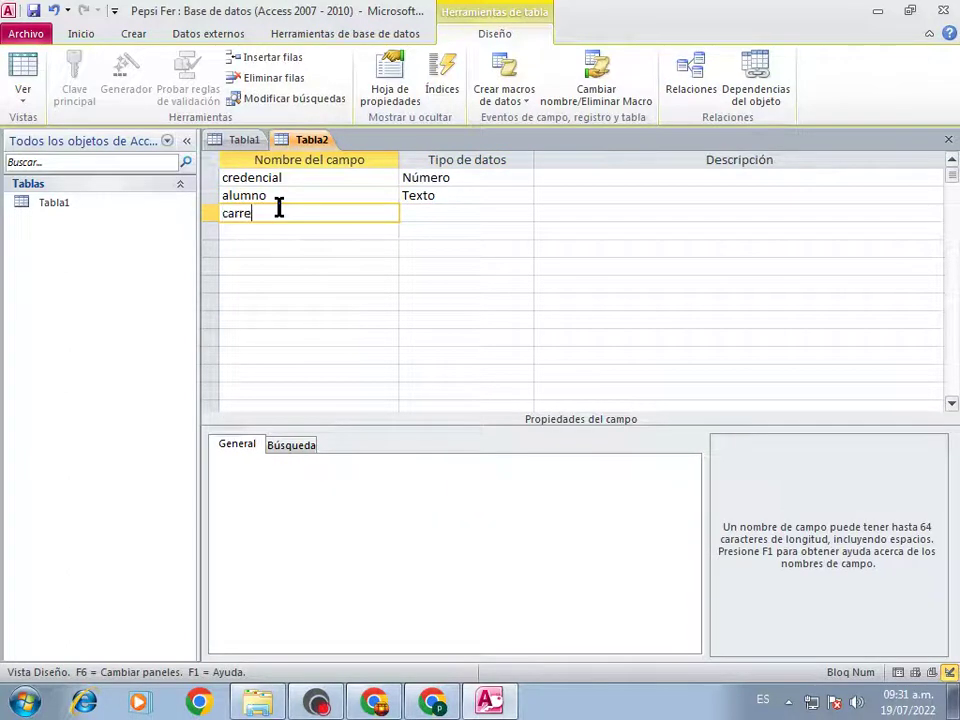
pyautogui.write('ra')
pyautogui.click(461, 211)
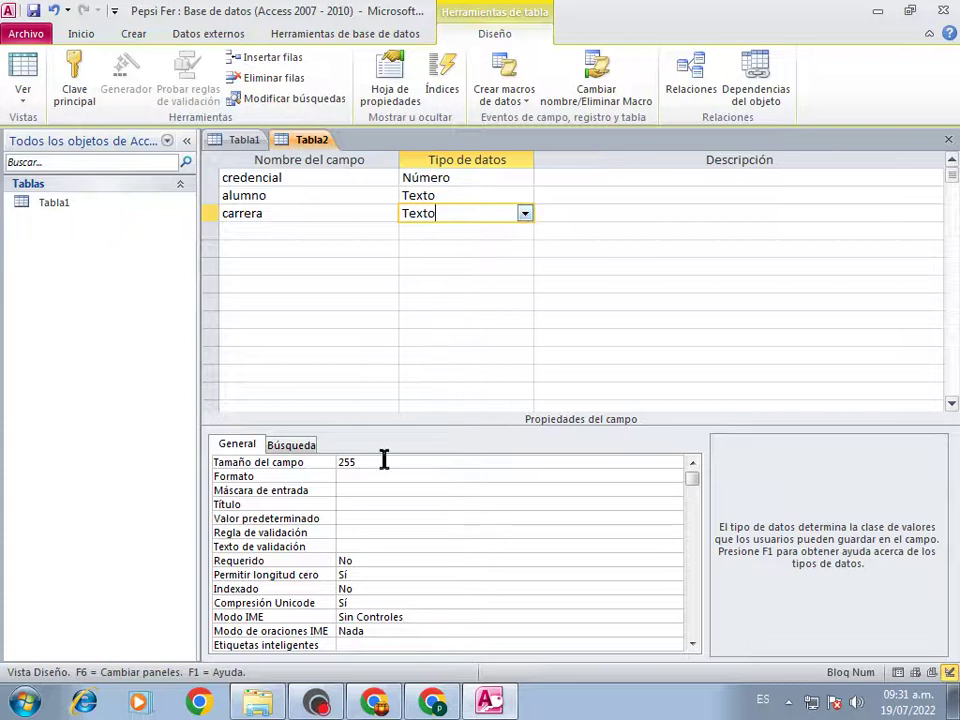
pyautogui.click(381, 462)
pyautogui.press('BackSpace')
pyautogui.press('BackSpace')
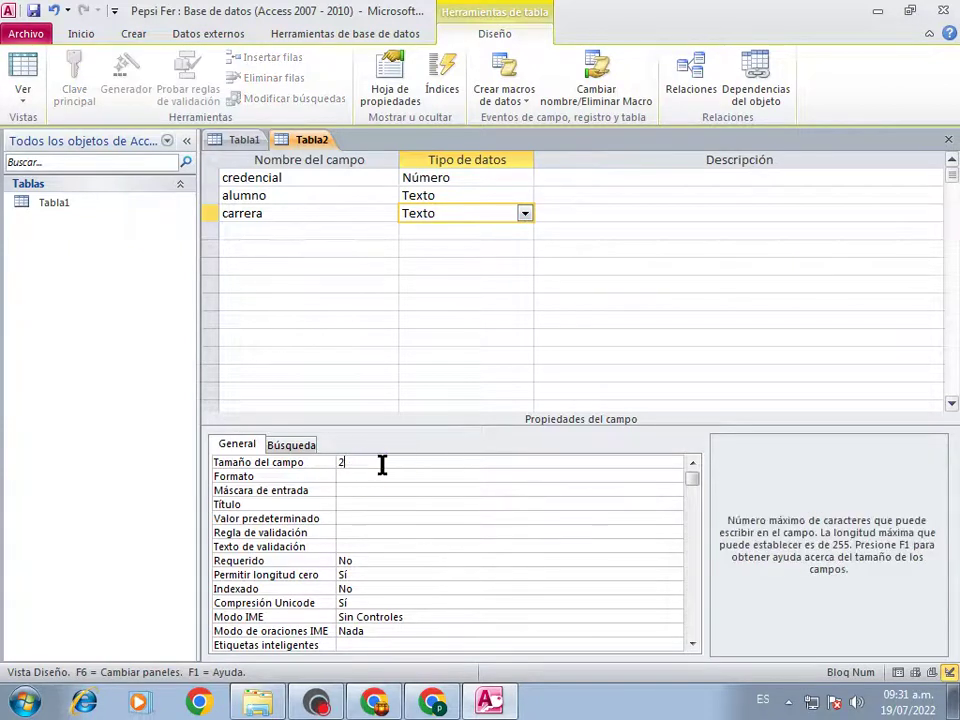
pyautogui.write('0')
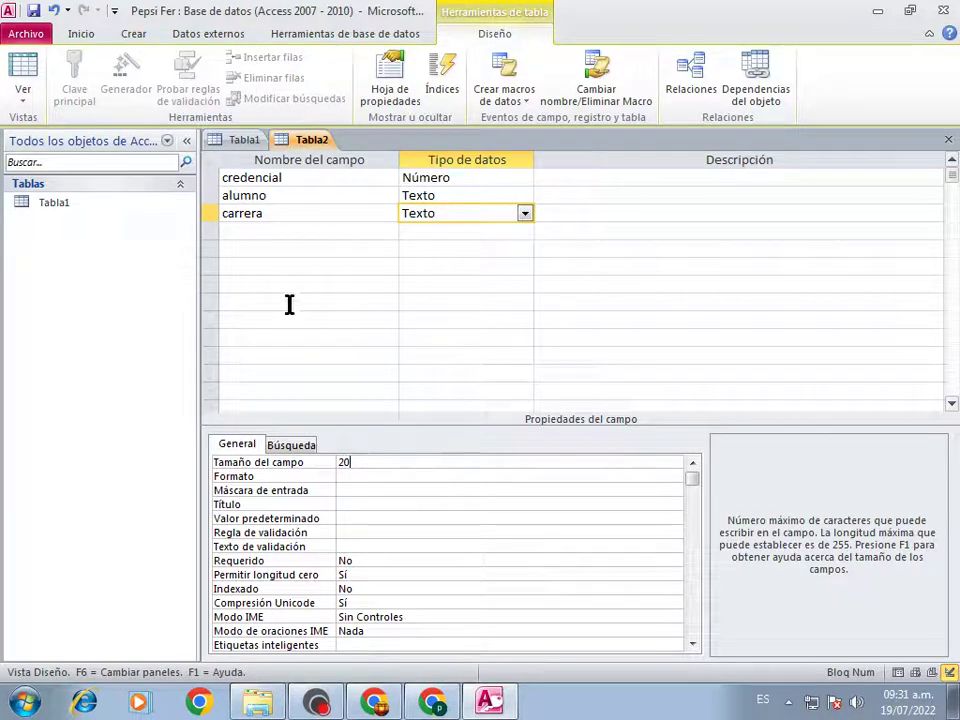
# Add a lowercase edad field with data type Número
pyautogui.click(281, 231)
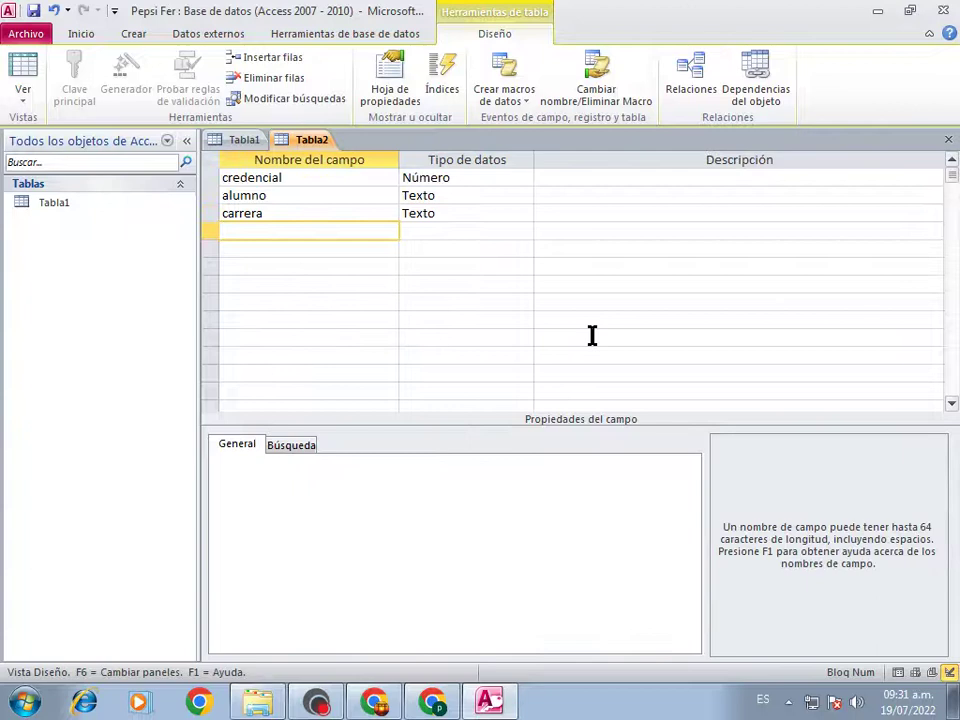
pyautogui.write('e')
pyautogui.press('capslock')
pyautogui.write('DAD')
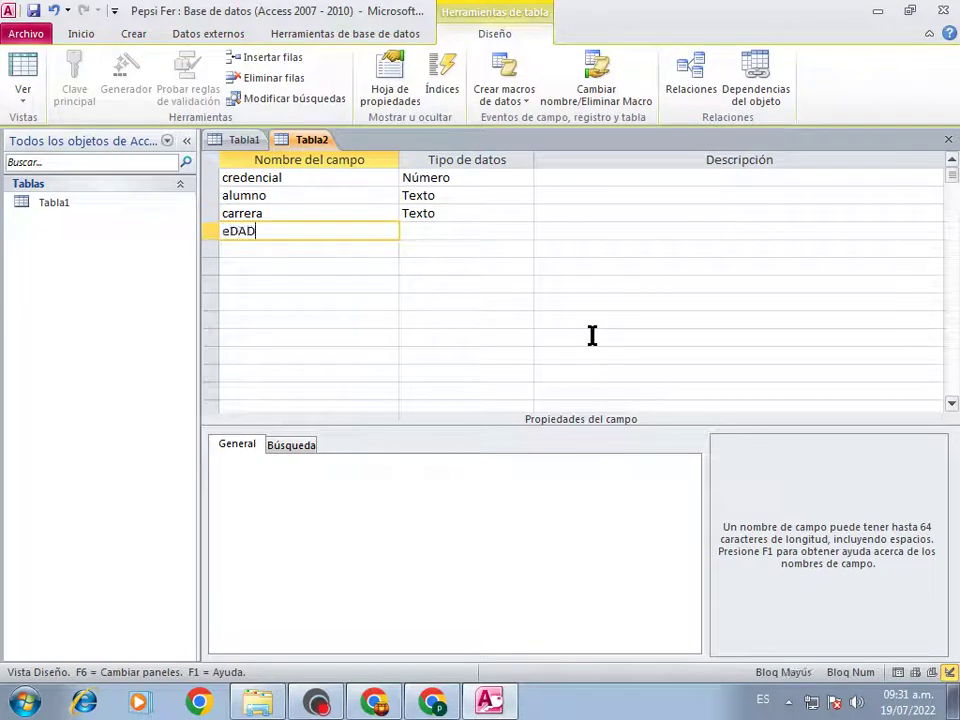
pyautogui.press('BackSpace')
pyautogui.press('BackSpace')
pyautogui.press('BackSpace')
pyautogui.press('BackSpace')
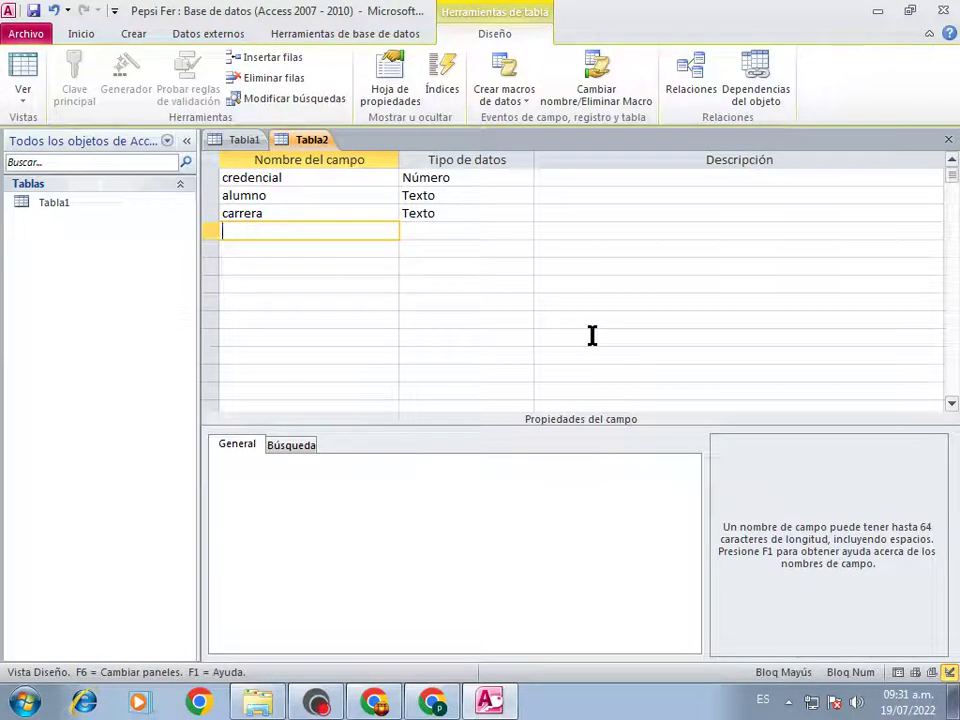
pyautogui.write('EDAD')
pyautogui.press('BackSpace')
pyautogui.press('BackSpace')
pyautogui.press('BackSpace')
pyautogui.press('BackSpace')
pyautogui.press('capslock')
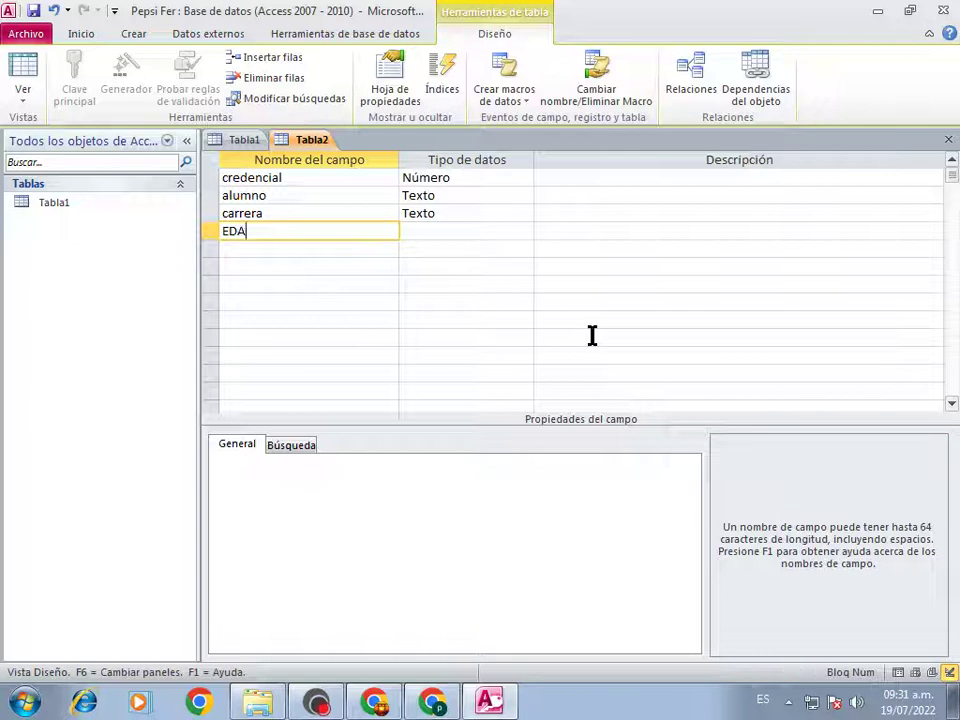
pyautogui.write('edad')
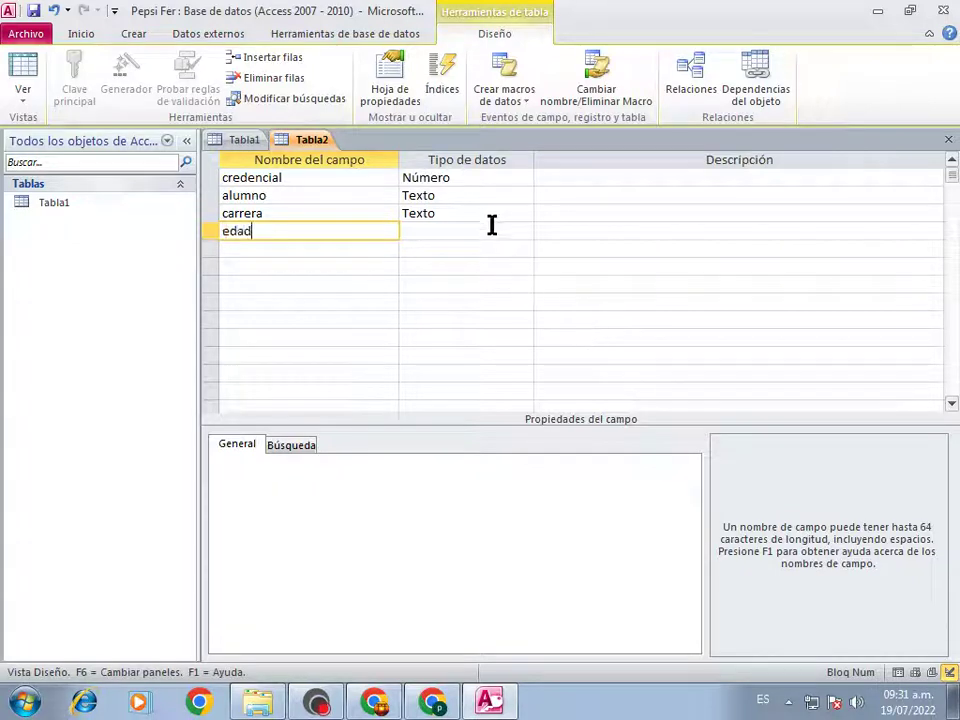
pyautogui.click(489, 229)
pyautogui.click(526, 232)
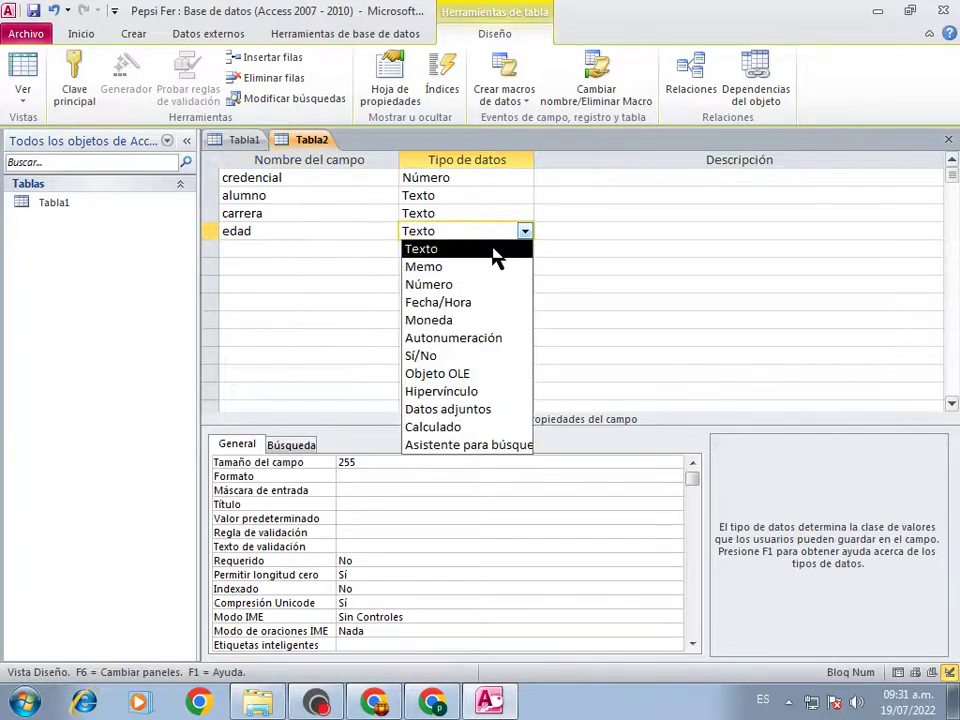
pyautogui.click(456, 284)
# Add a sexo Texto field and change its field size from 255 to 1
pyautogui.click(265, 252)
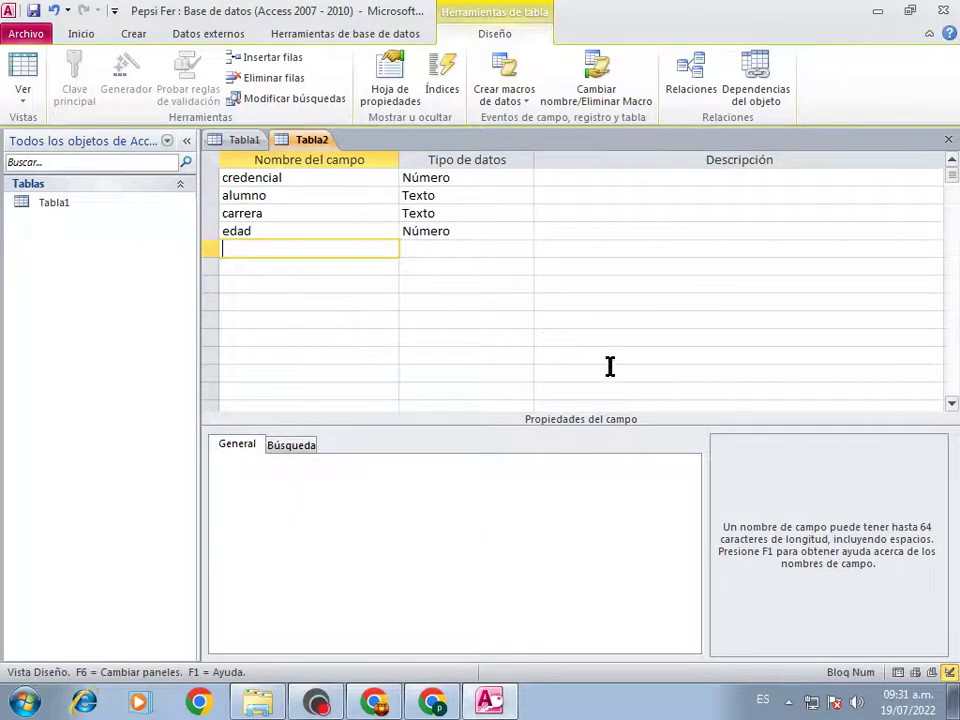
pyautogui.write('sexo')
pyautogui.click(435, 255)
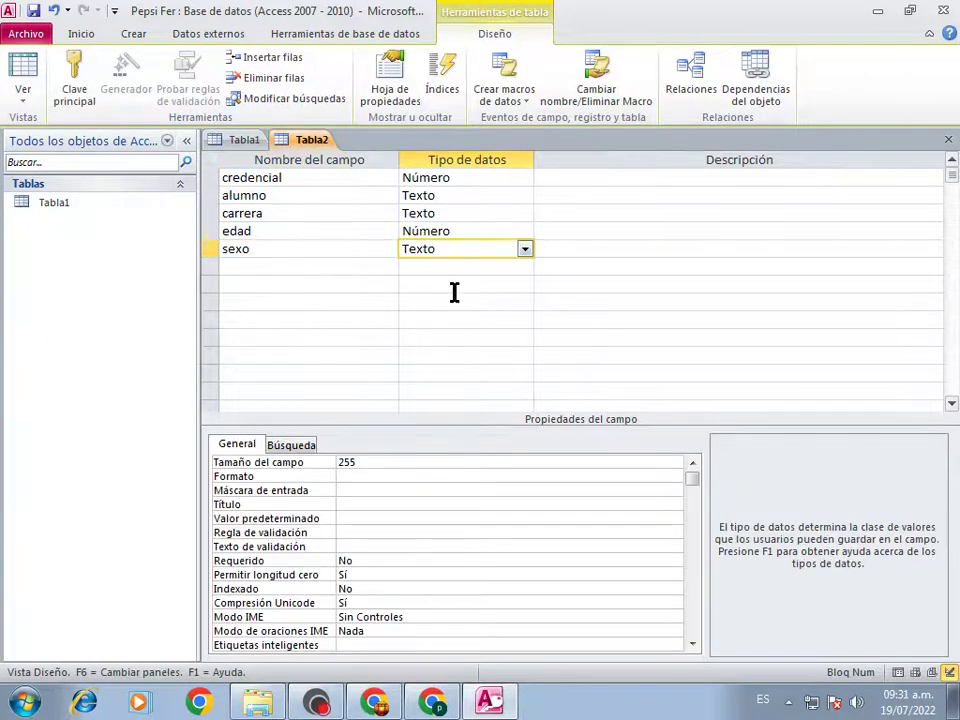
pyautogui.click(330, 470)
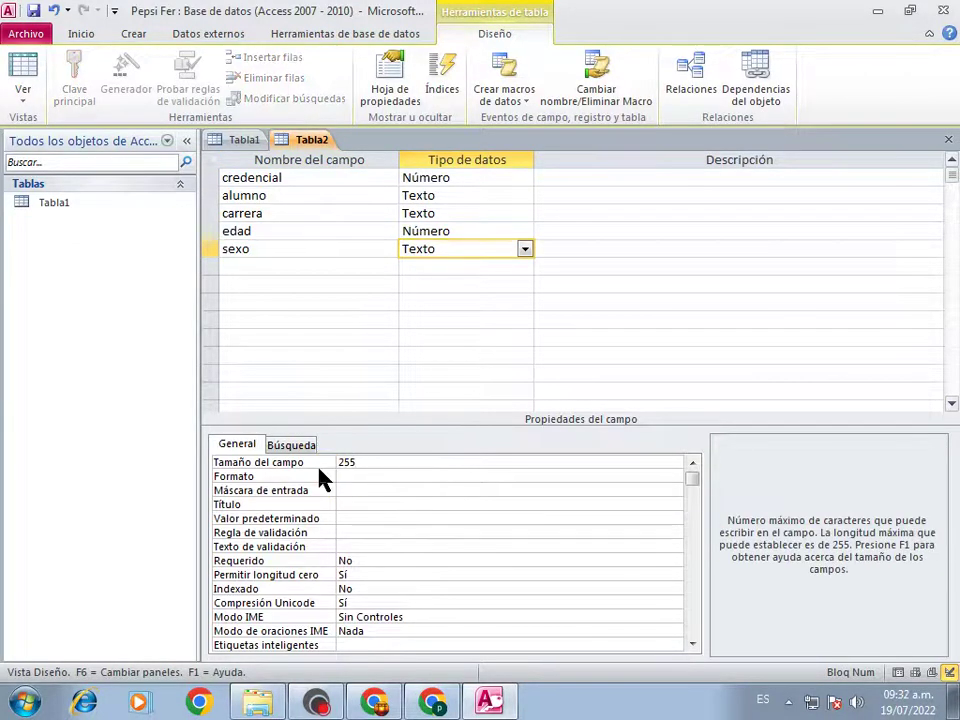
pyautogui.click(376, 456)
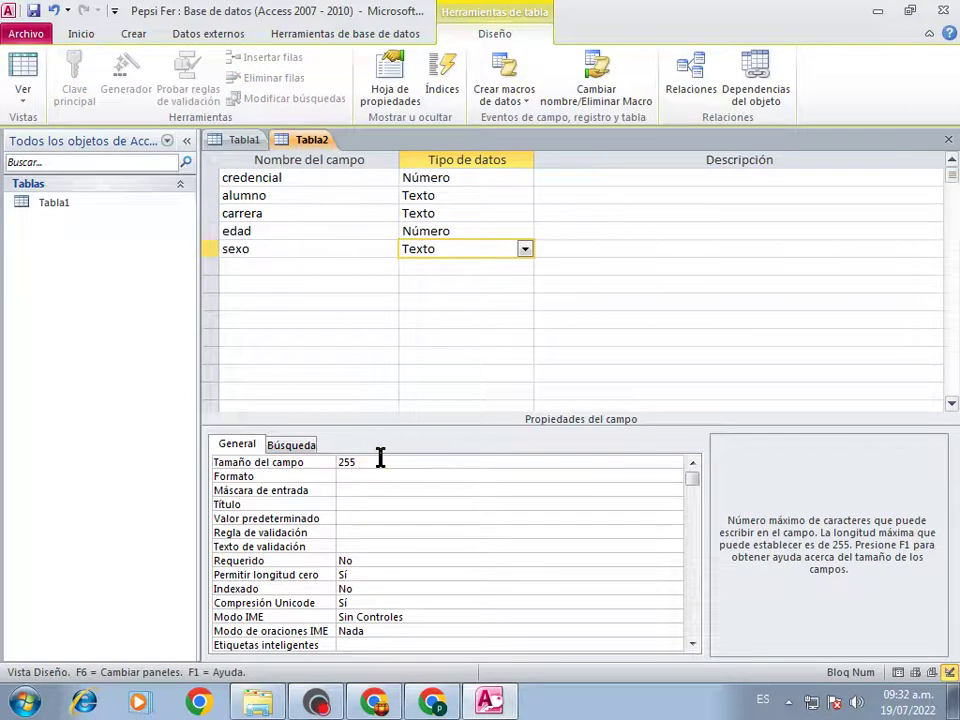
pyautogui.press('BackSpace')
pyautogui.press('BackSpace')
pyautogui.press('BackSpace')
pyautogui.write('1')
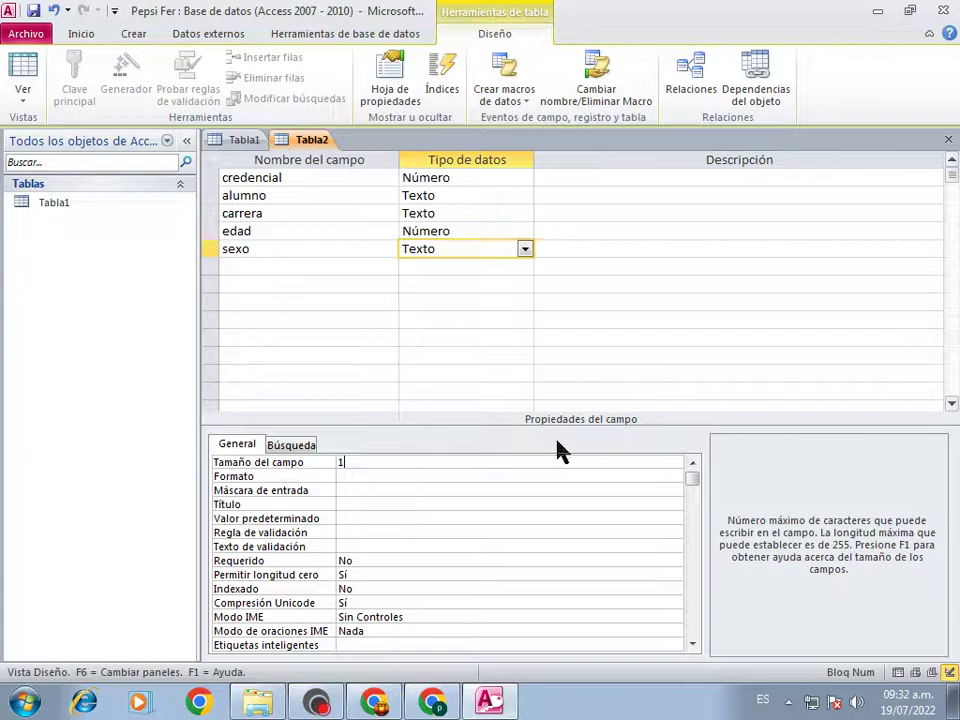
# Close the Tabla2 design, saving it as 'Alumnos' with an automatic primary key
pyautogui.click(950, 140)
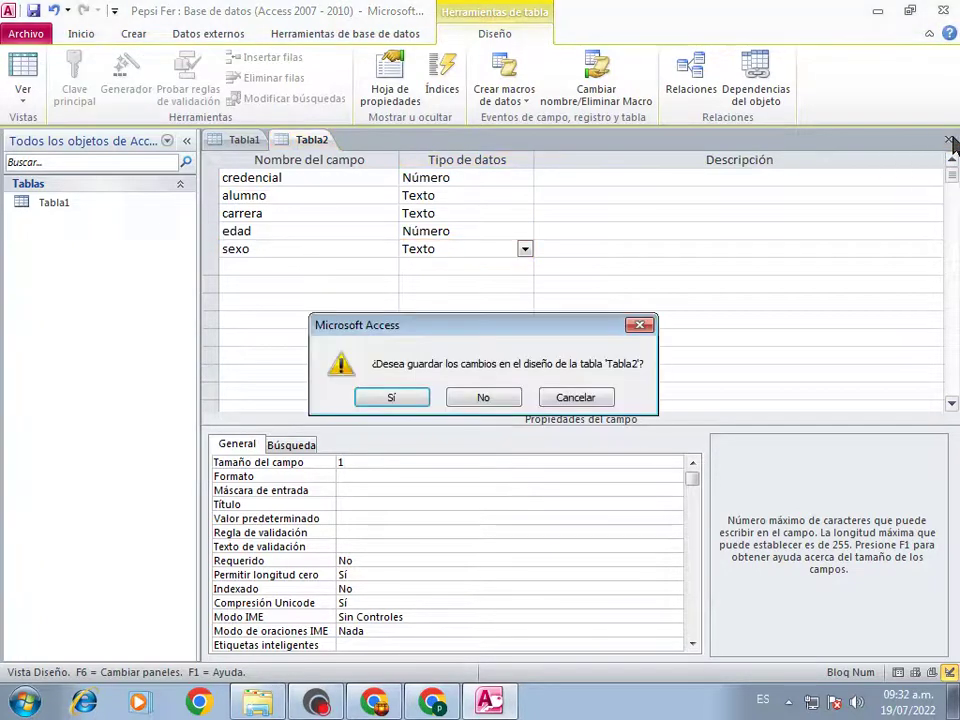
pyautogui.click(398, 400)
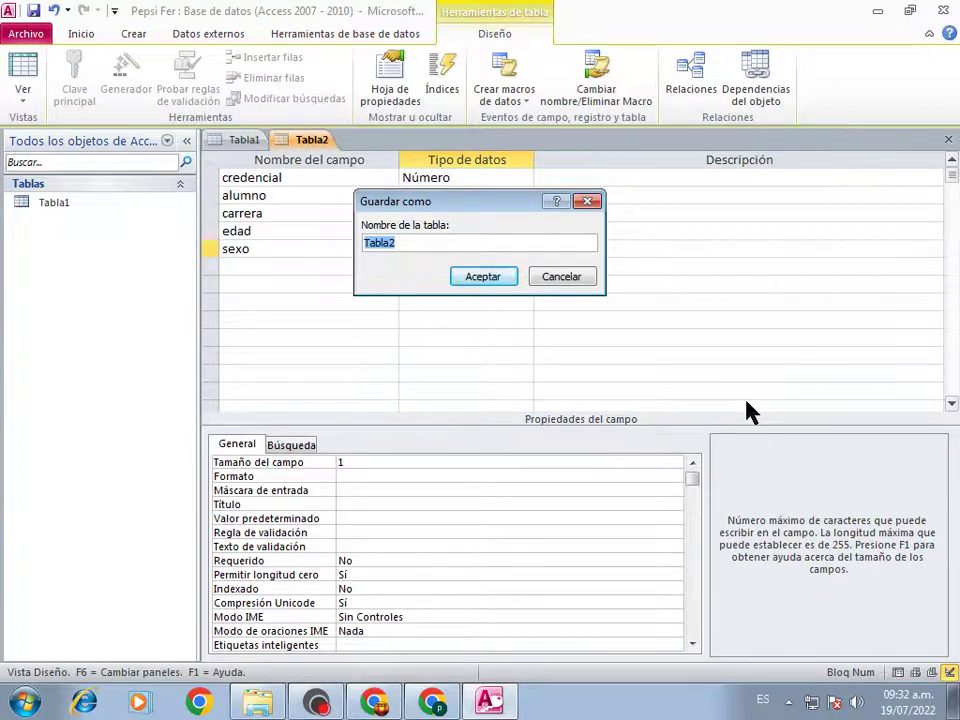
pyautogui.write('Alumnos')
pyautogui.click(483, 277)
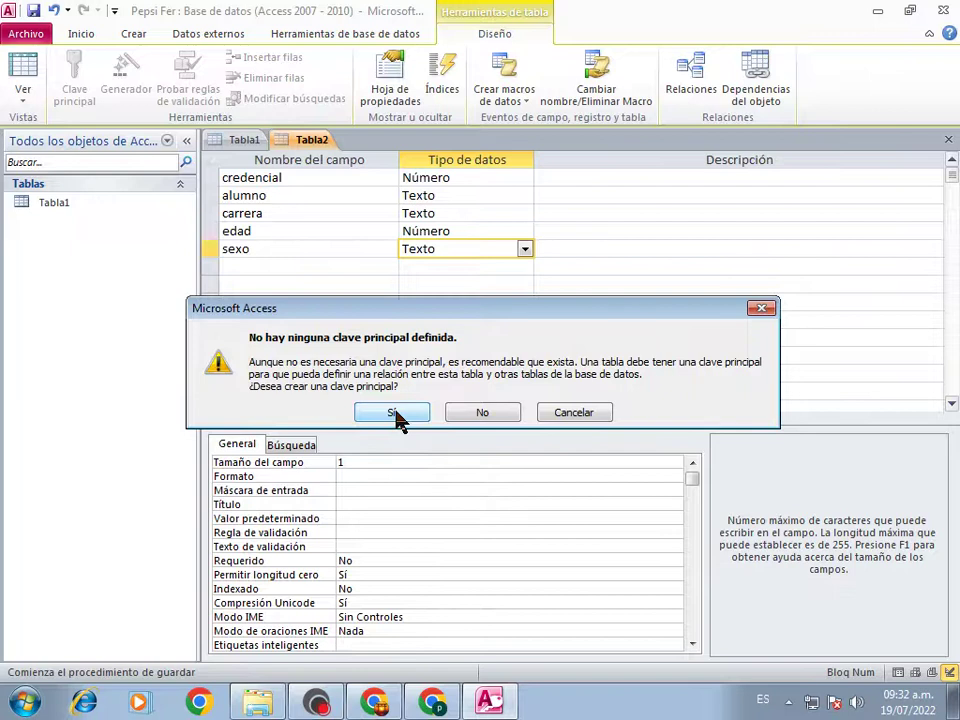
pyautogui.click(393, 413)
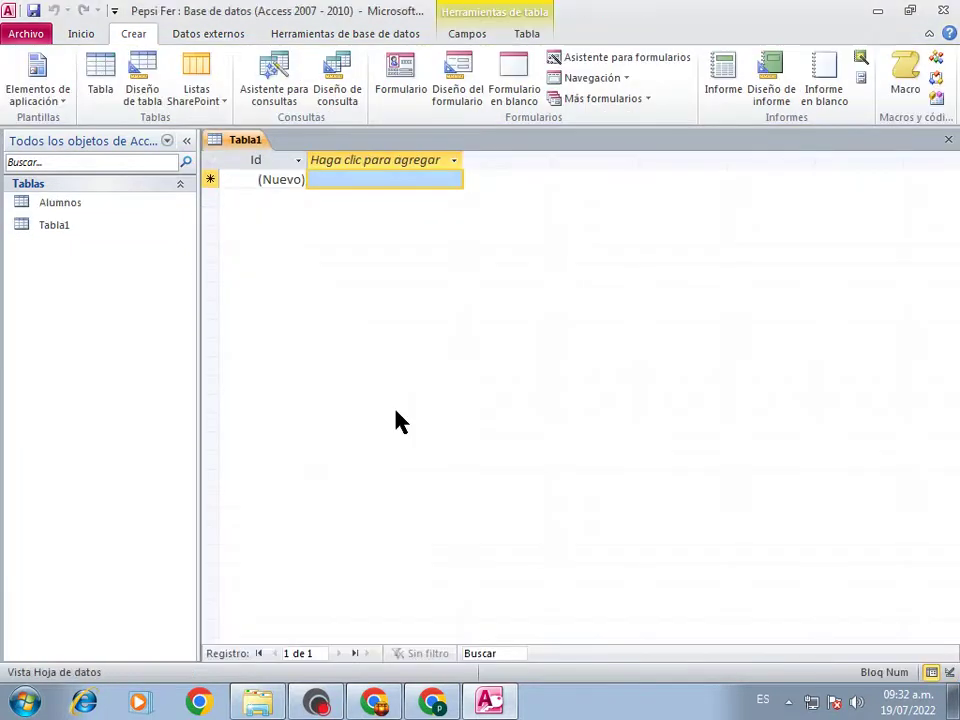
# Open the Alumnos table in Datasheet View and go to a new record
pyautogui.click(72, 207)
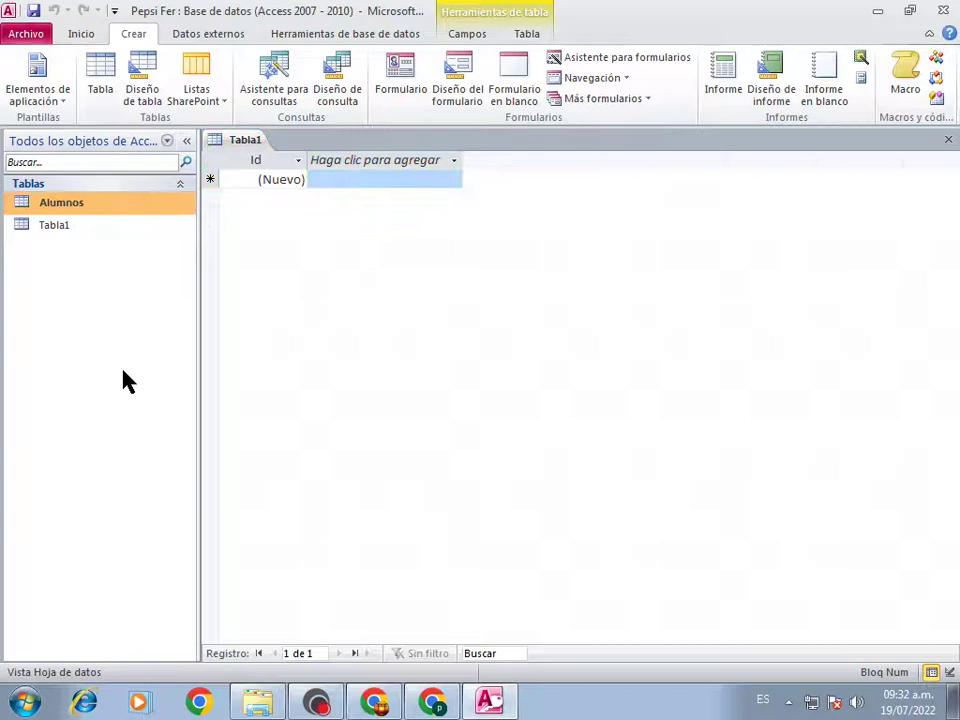
pyautogui.doubleClick(67, 205)
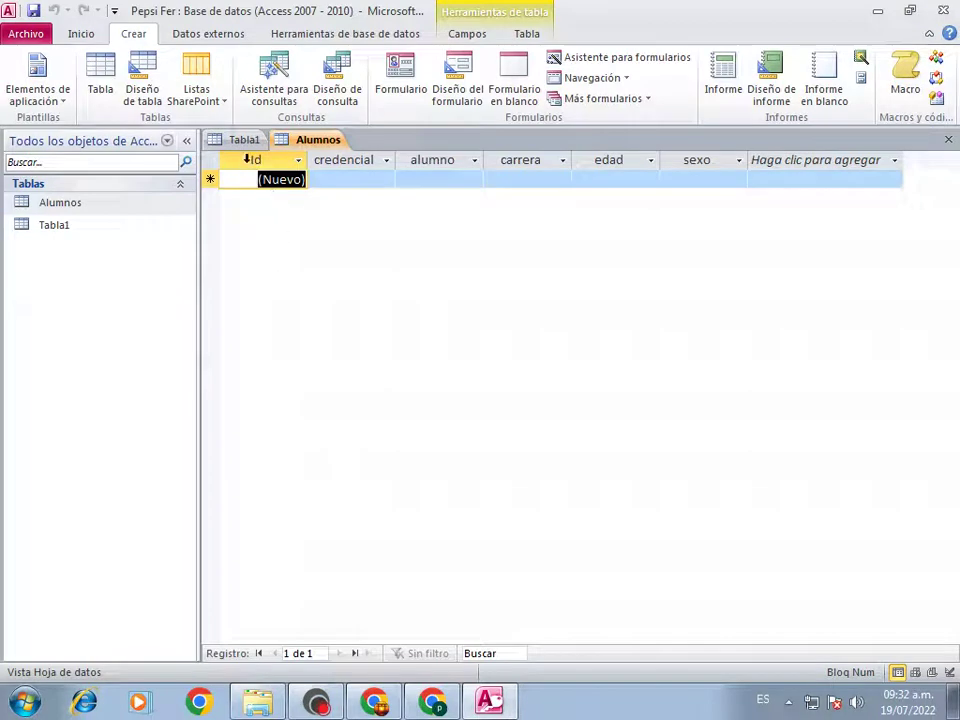
pyautogui.click(260, 185)
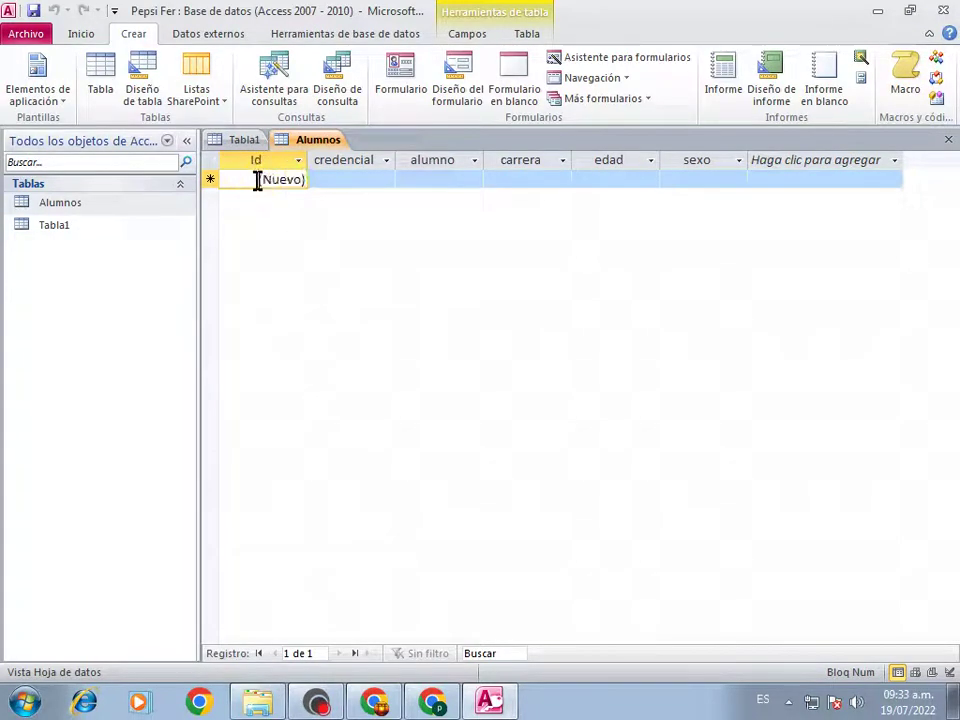
pyautogui.click(358, 182)
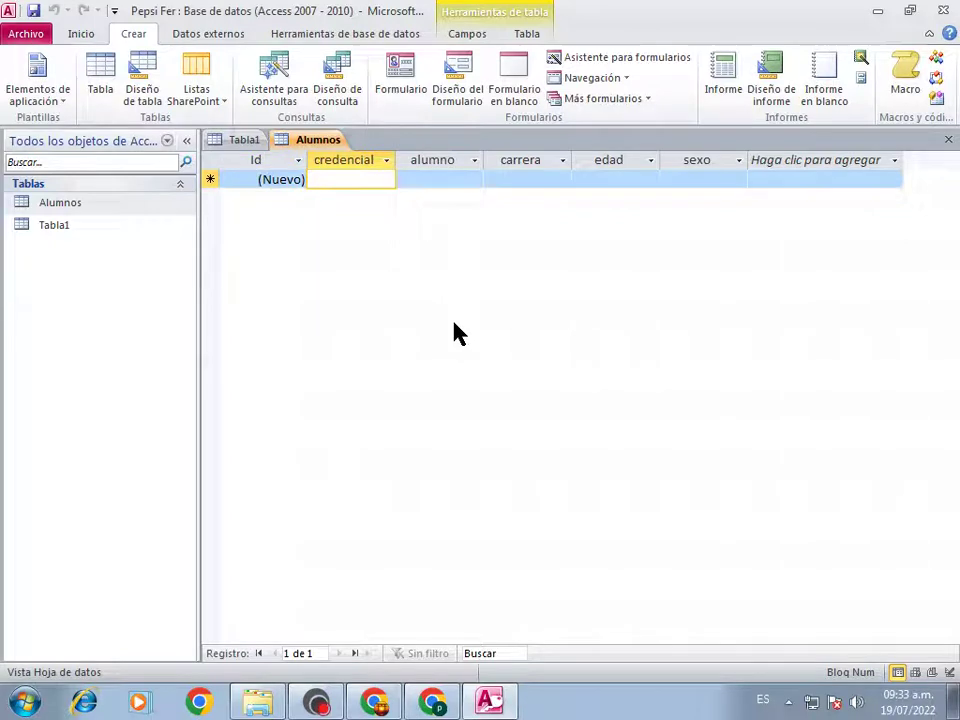
# Enter record 201 with the student's full name, Informática, 45 and m
pyautogui.write('201')
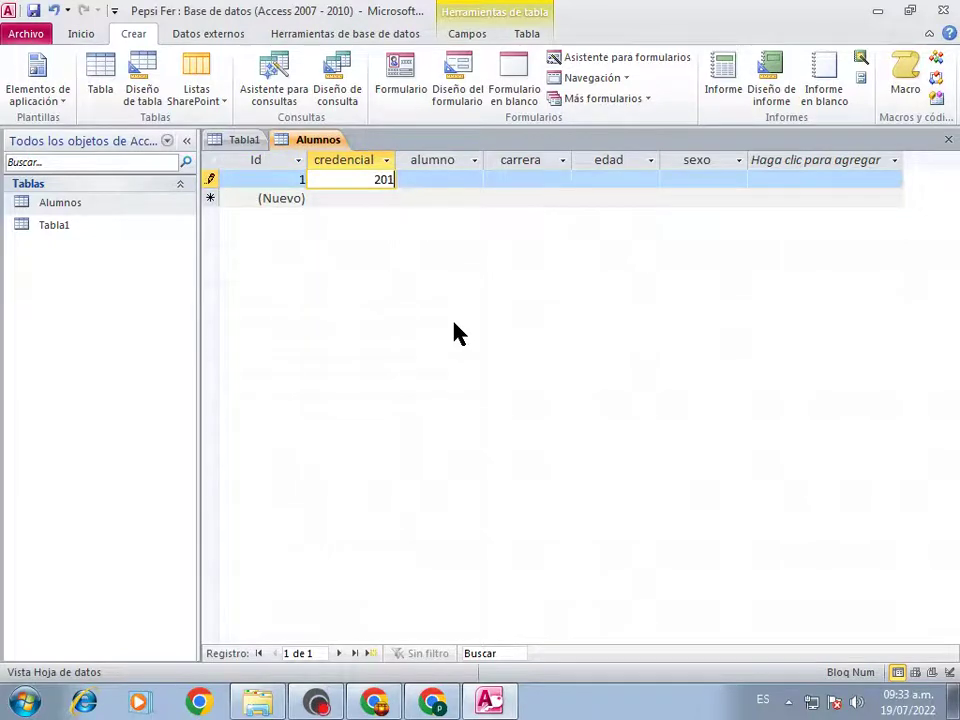
pyautogui.press('Tab')
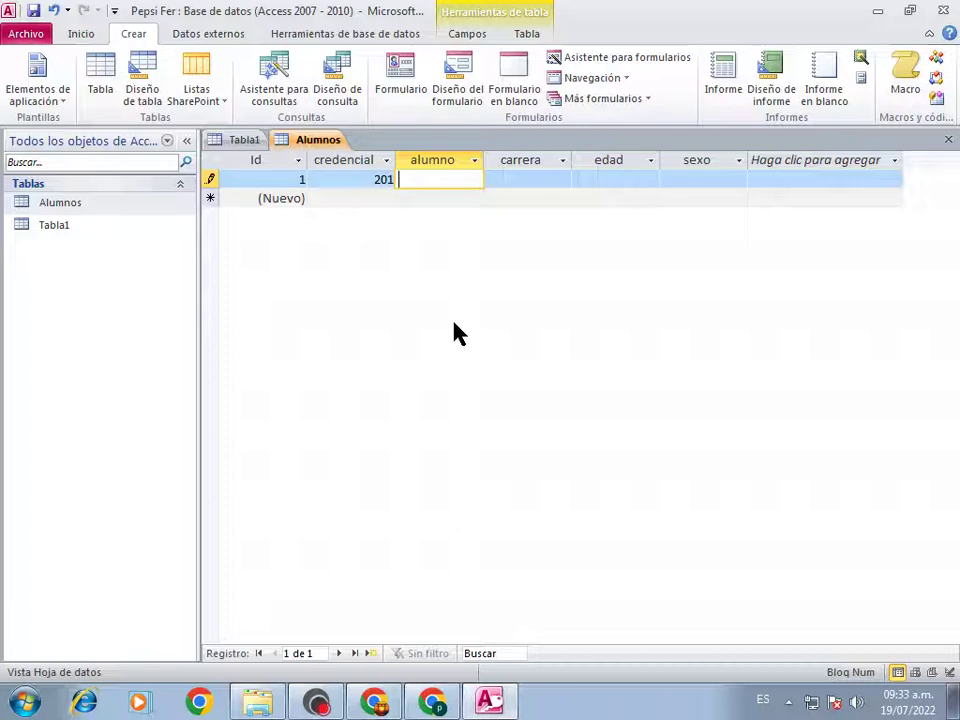
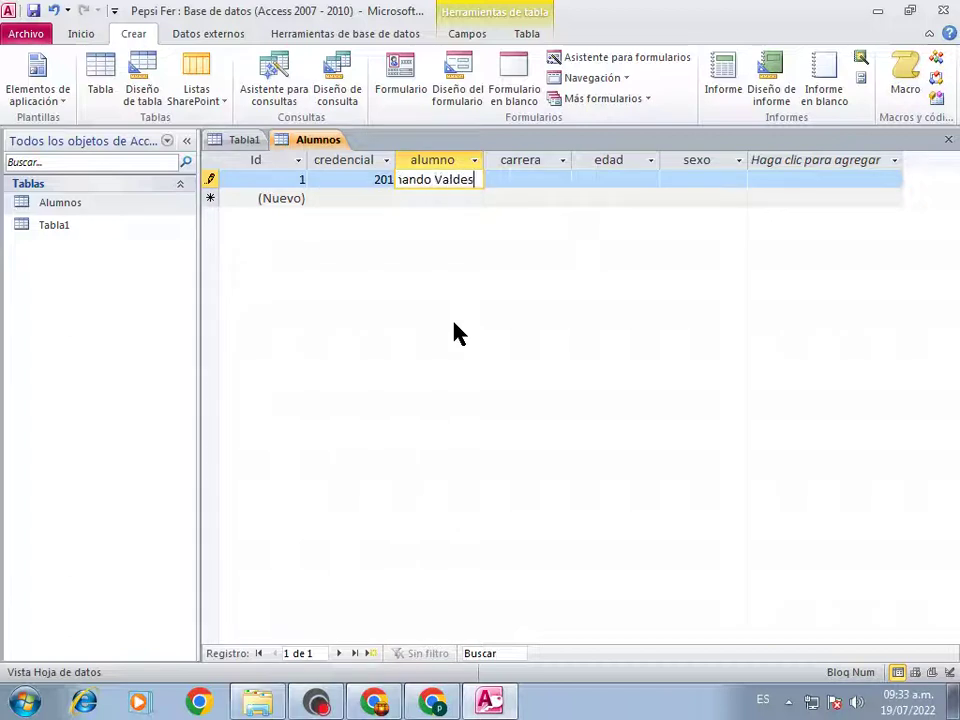
pyautogui.press('Tab')
pyautogui.write('I')
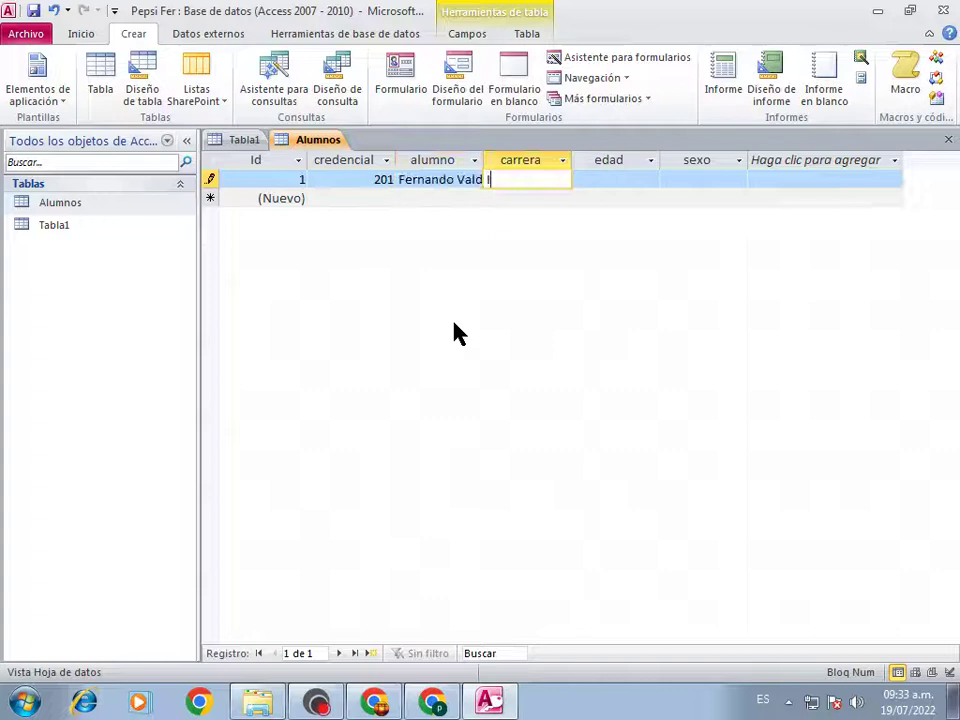
pyautogui.write('nformática')
pyautogui.press('Tab')
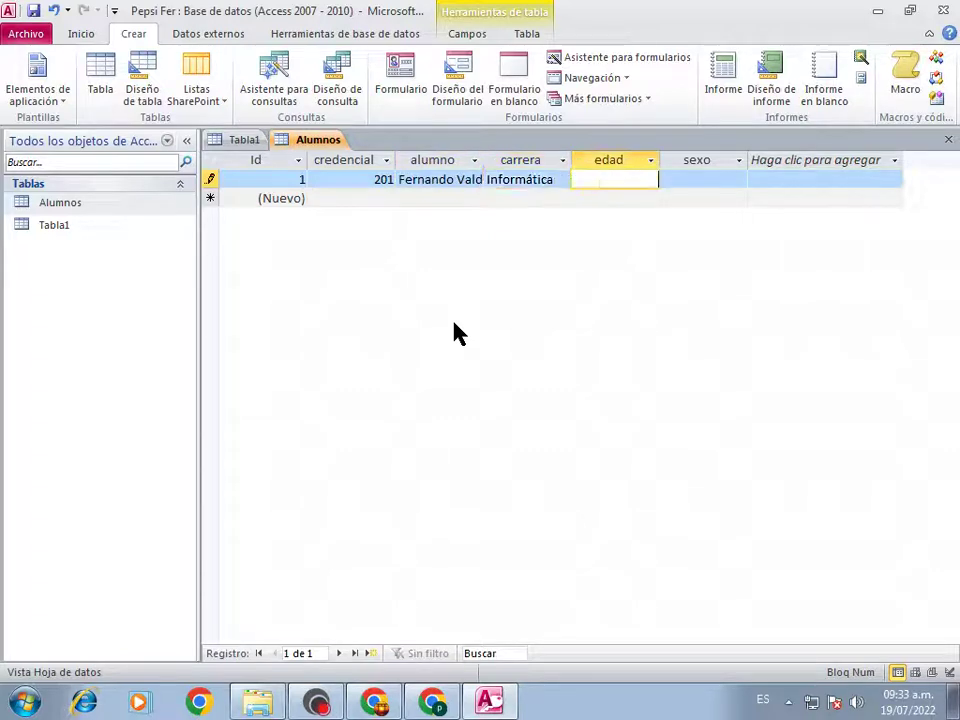
pyautogui.write('45')
pyautogui.press('Tab')
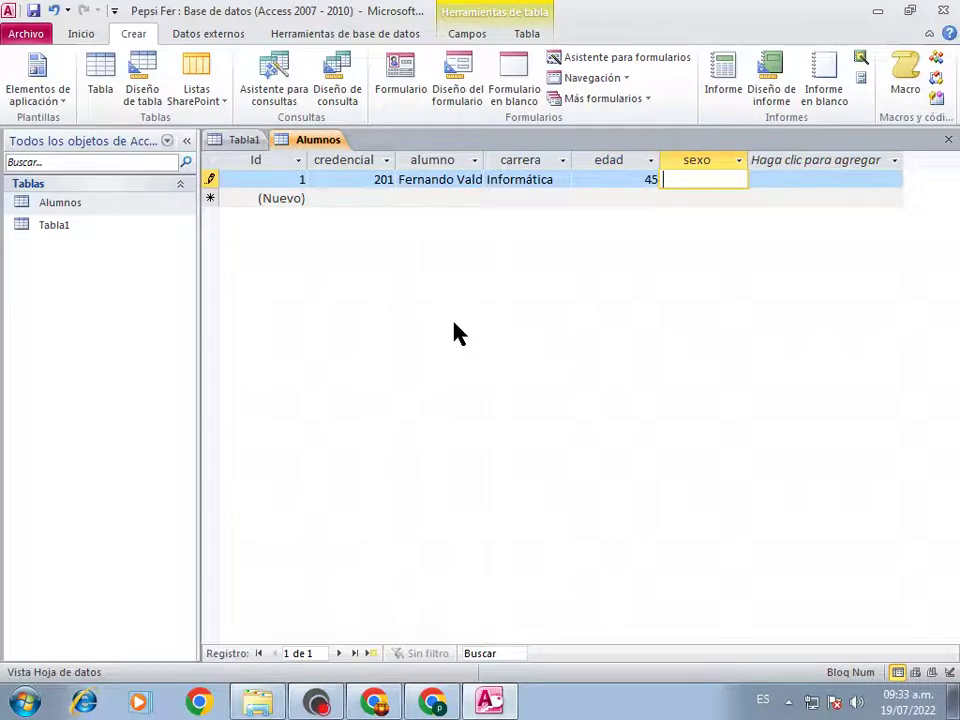
pyautogui.write('m')
pyautogui.press('Tab')
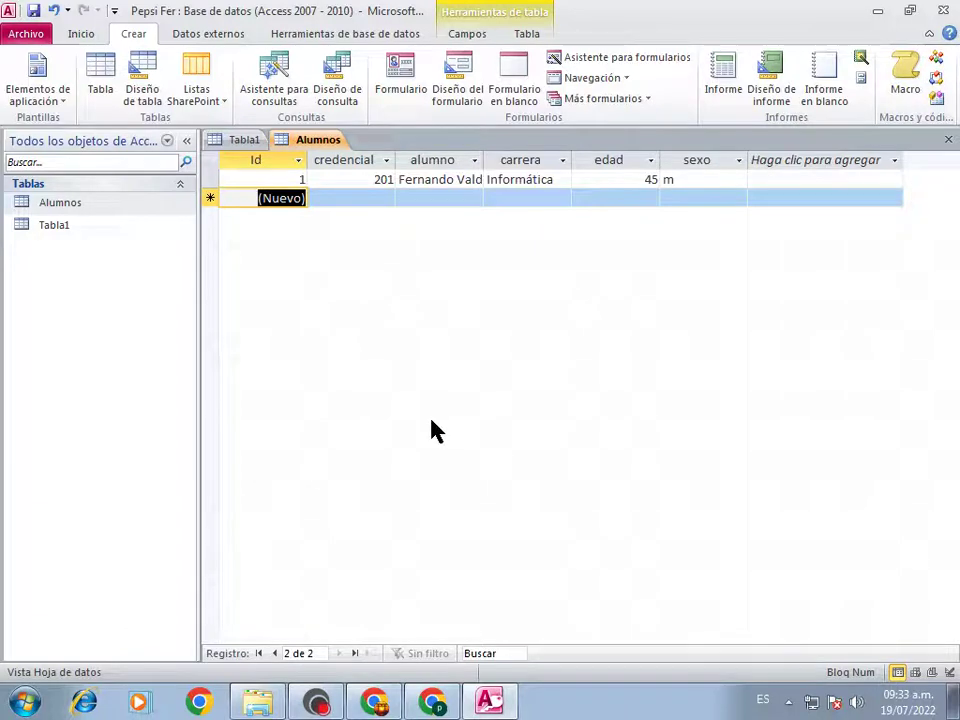
pyautogui.press('Tab')
# Enter record 202 with the student's full name, Enfermeria, 25 and f, then commit it
pyautogui.write('202')
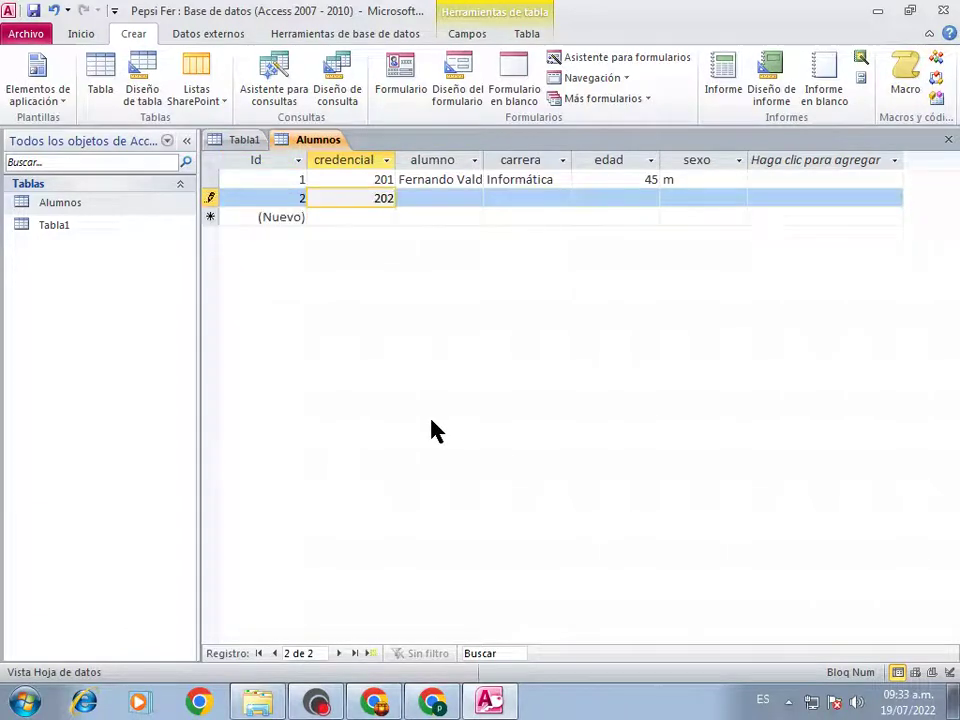
pyautogui.press('Tab')
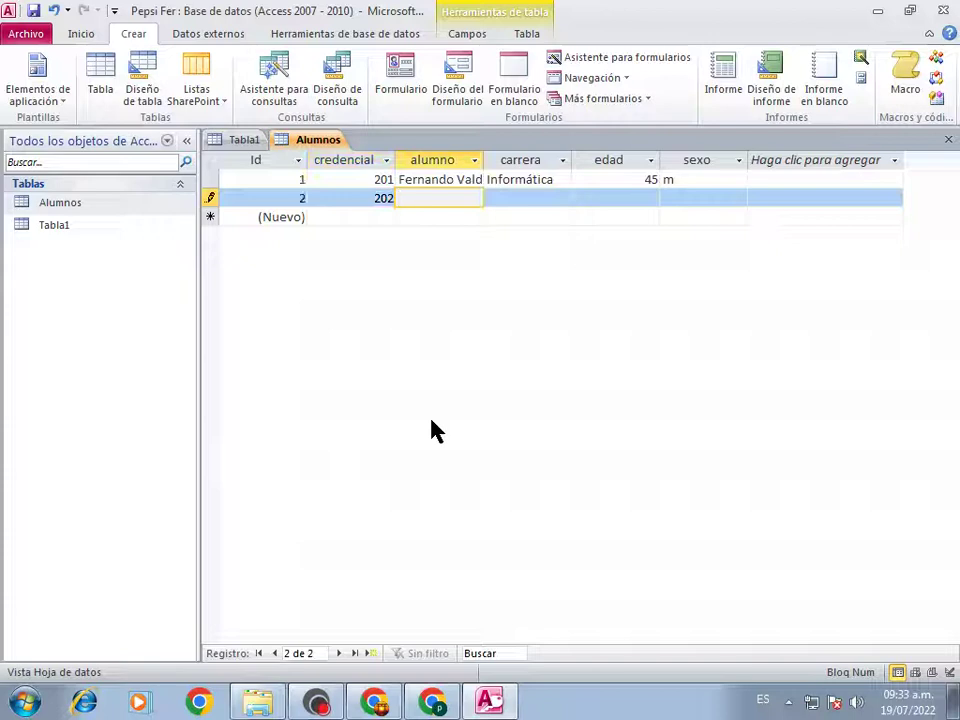
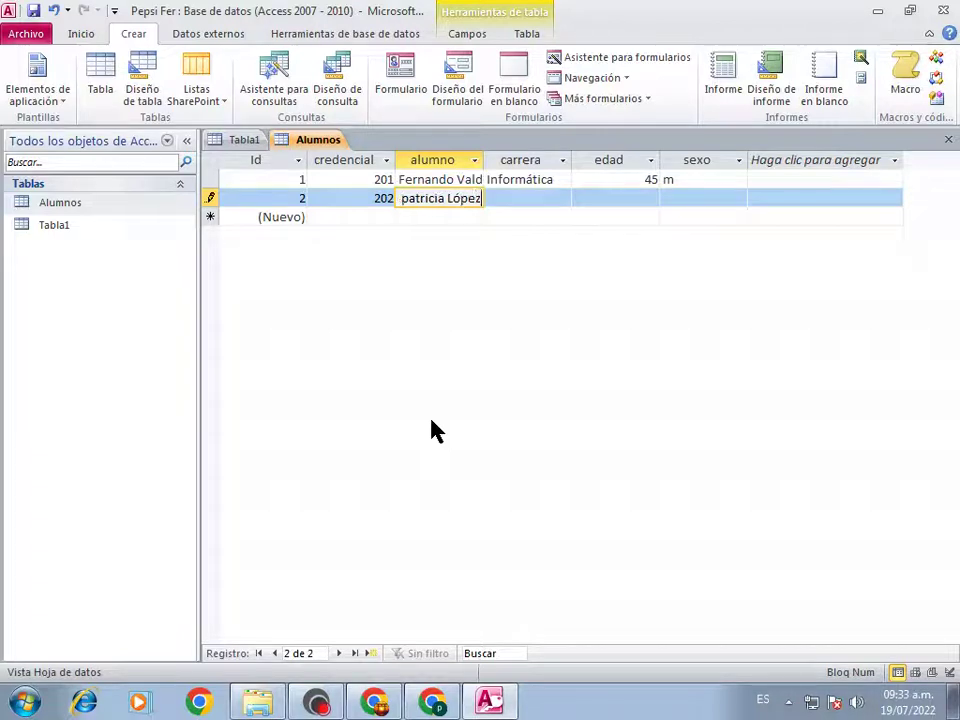
pyautogui.press('Tab')
pyautogui.write('E')
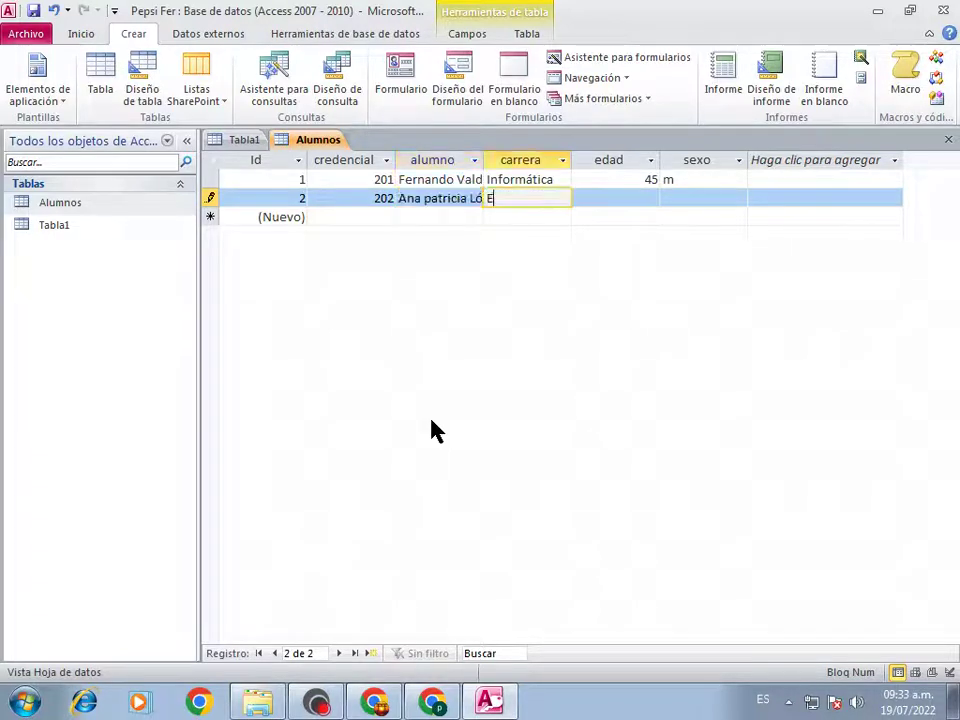
pyautogui.write('nfermeria')
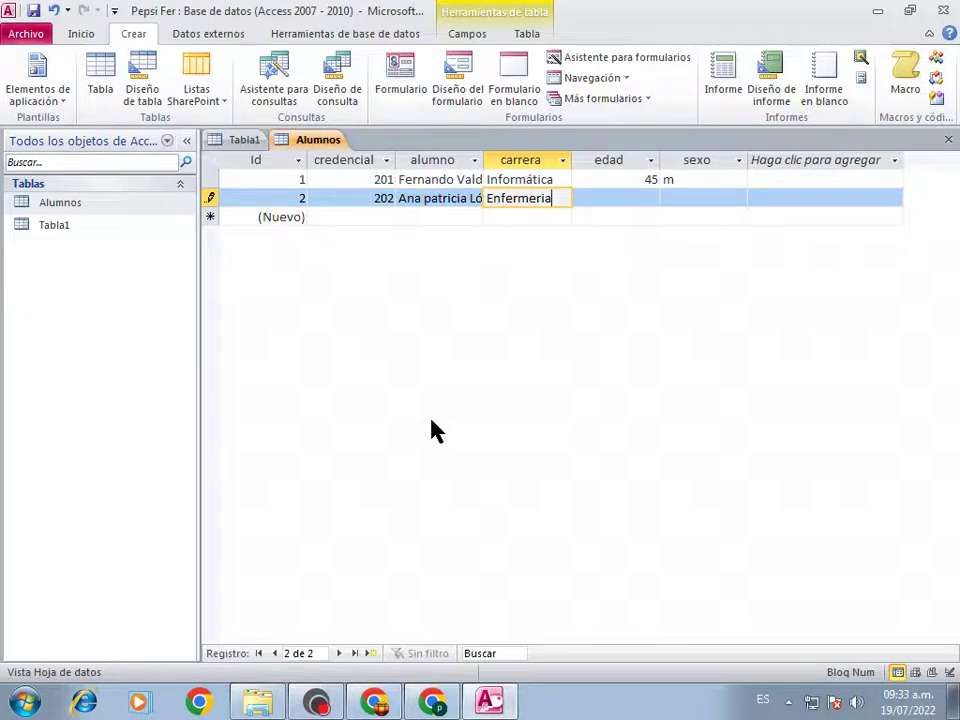
pyautogui.press('Tab')
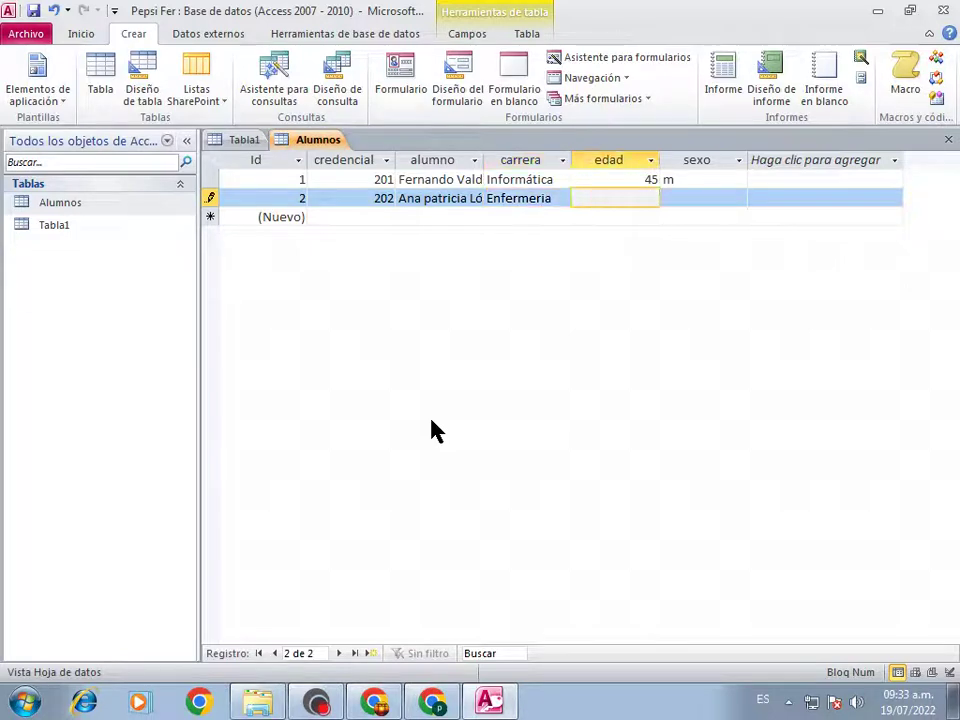
pyautogui.write('25')
pyautogui.press('Tab')
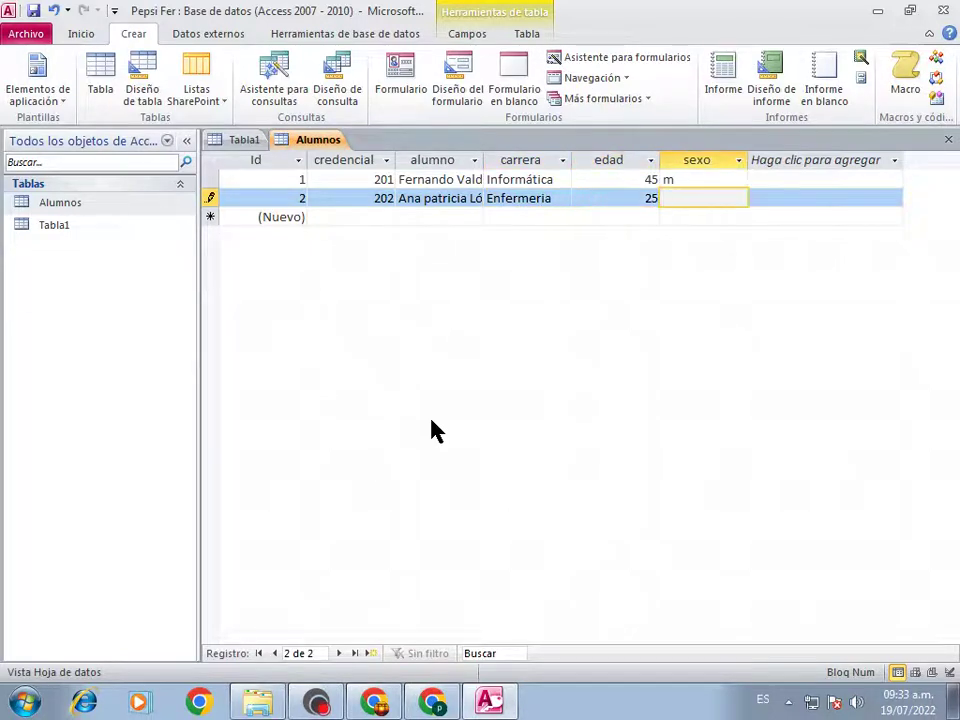
pyautogui.write('f')
pyautogui.press('Tab')
pyautogui.press('Tab')
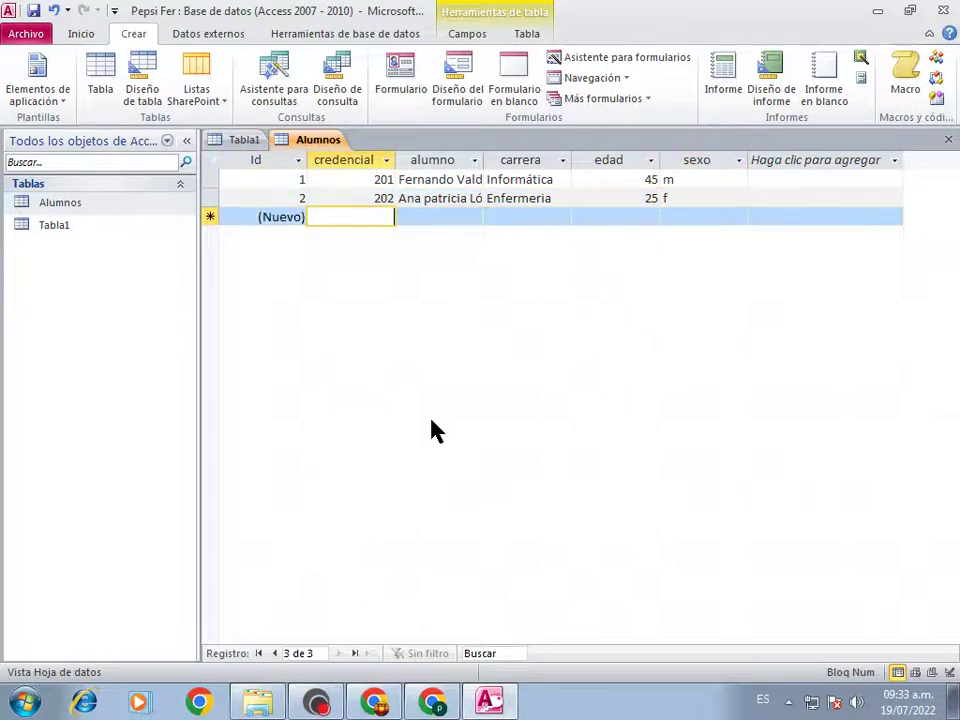